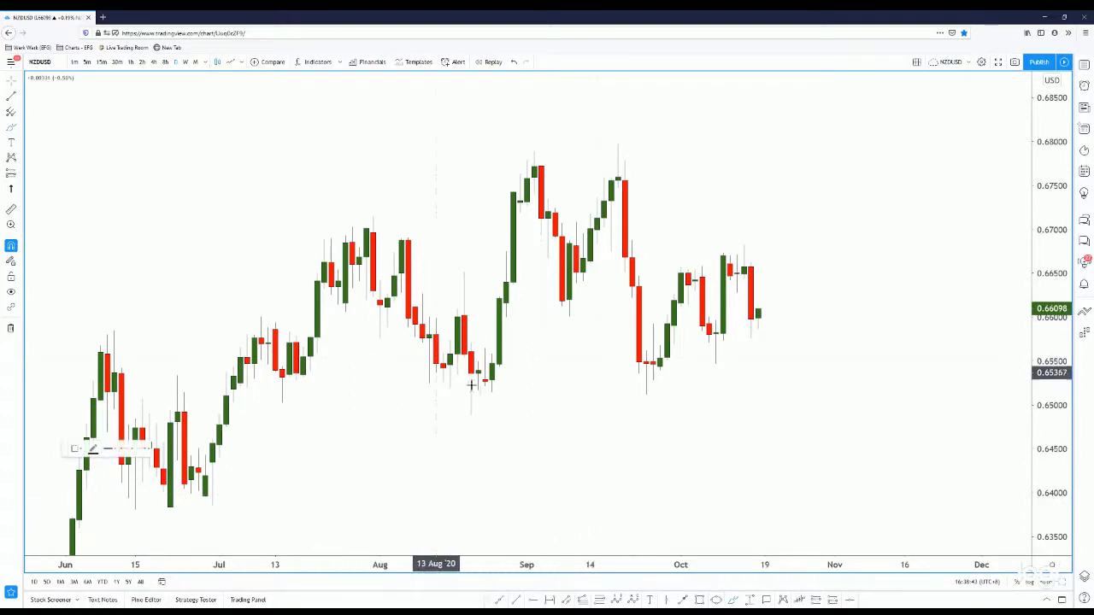
Sketch the September double-top pattern, its neckline and the breakdown below it freehand, and undo the sketches.
mouse_move(477, 391)
left_mouse_down()
mouse_move(545, 204)
mouse_move(623, 201)
mouse_move(667, 407)
left_mouse_up()
mouse_move(479, 181)
left_mouse_down()
mouse_move(541, 162)
mouse_move(630, 162)
left_mouse_up()
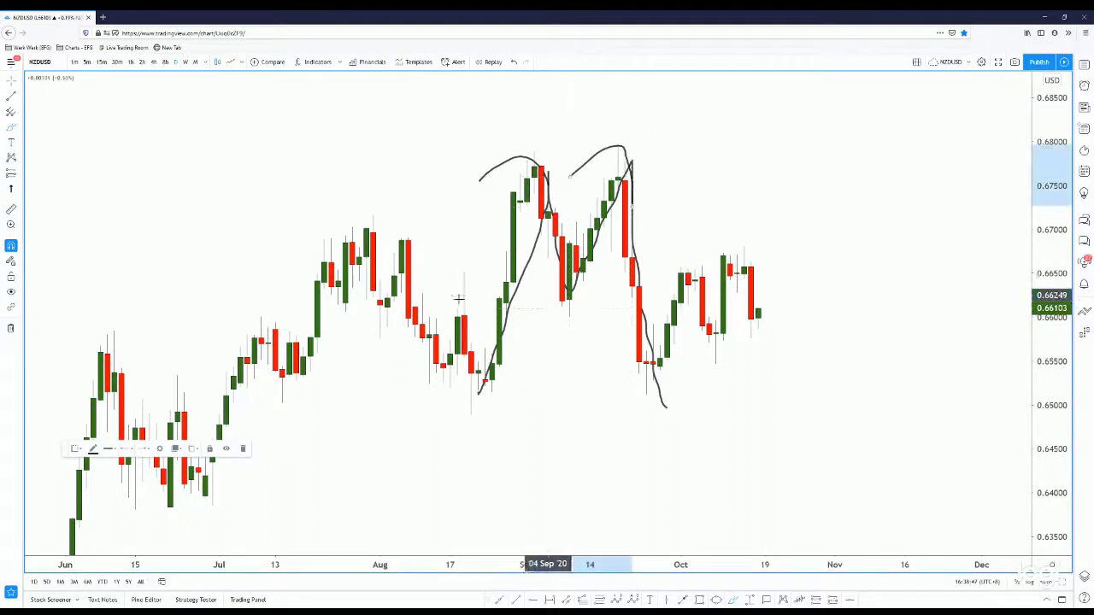
mouse_move(473, 310)
left_mouse_down()
mouse_move(650, 313)
mouse_move(620, 316)
mouse_move(647, 395)
left_mouse_up()
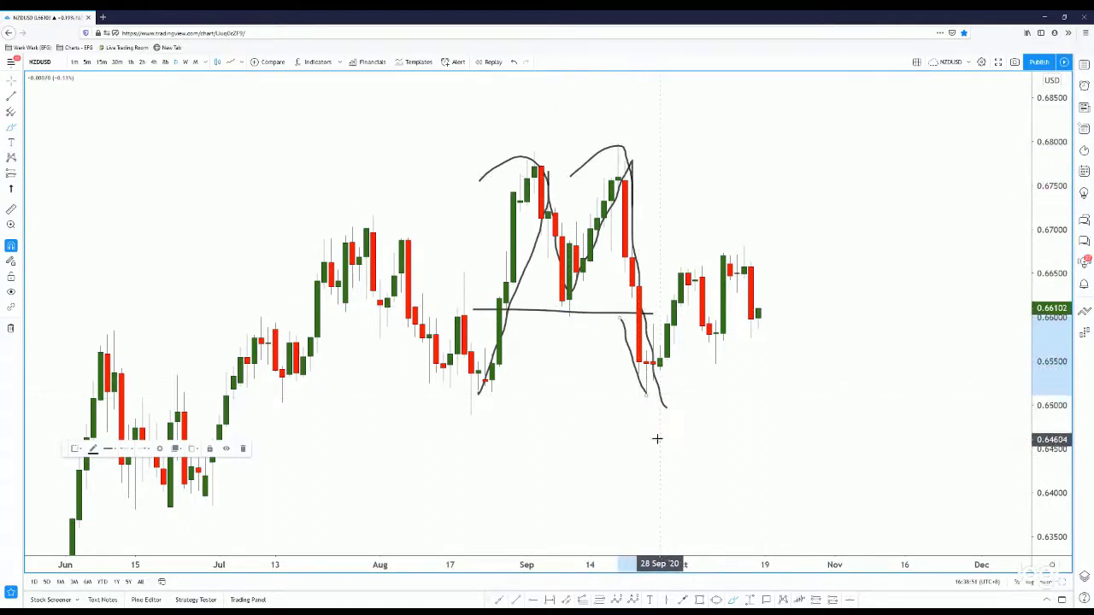
key("ctrl+z")
key("ctrl+z")
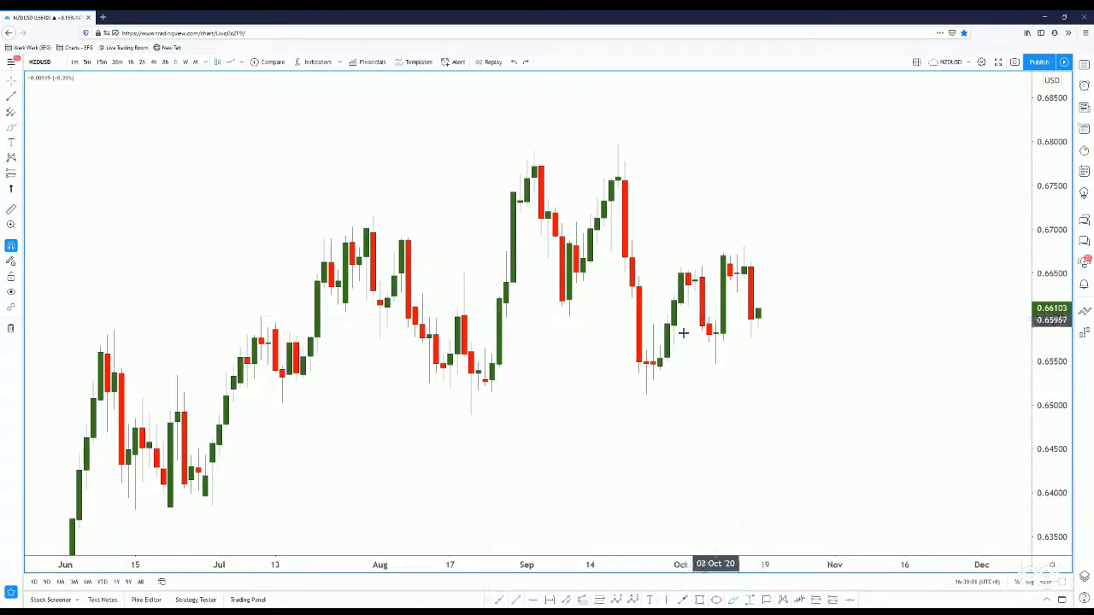
Sketch the rising swings and the support beneath them from late September to mid-October freehand, and undo both strokes.
mouse_move(646, 366)
left_mouse_down()
mouse_move(688, 284)
mouse_move(702, 326)
mouse_move(723, 256)
mouse_move(744, 273)
left_mouse_up()
left_click_drag(765, 313, 767, 319)
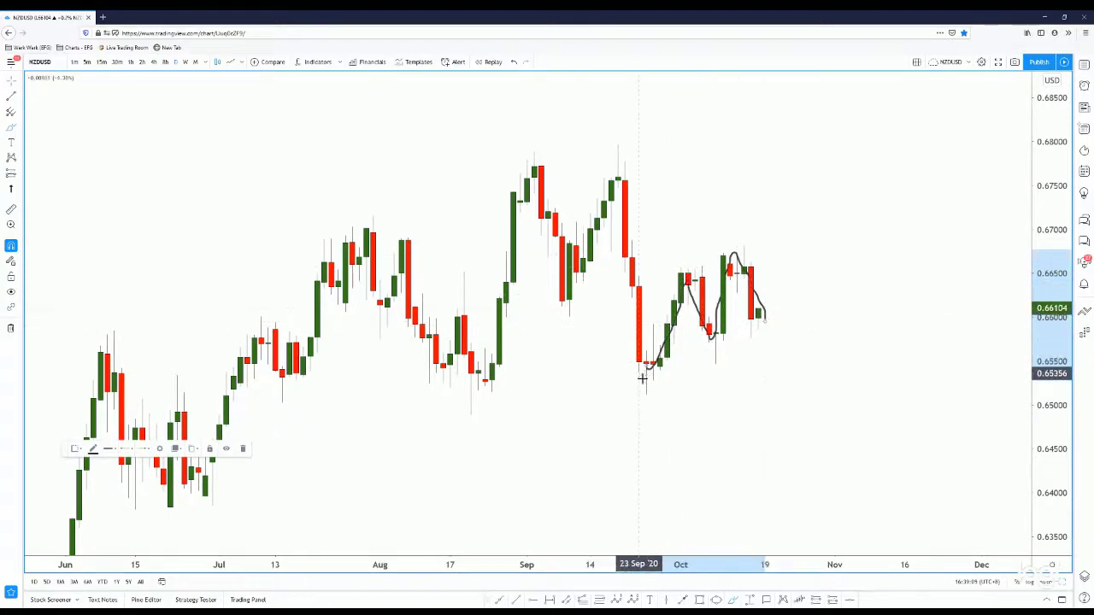
left_click_drag(646, 372, 795, 314)
key("ctrl+z")
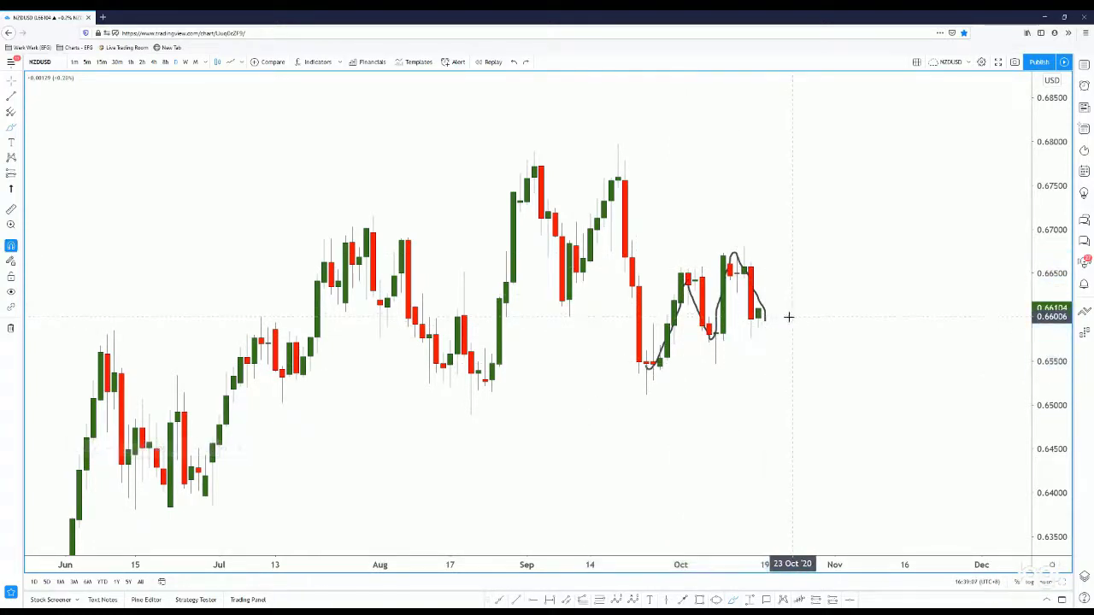
key("ctrl+z")
Draw an ascending trendline from the 24 Sep low at 0.65117 to 0.66293 on 29 Oct and apply a solid black line template.
left_click(665, 394)
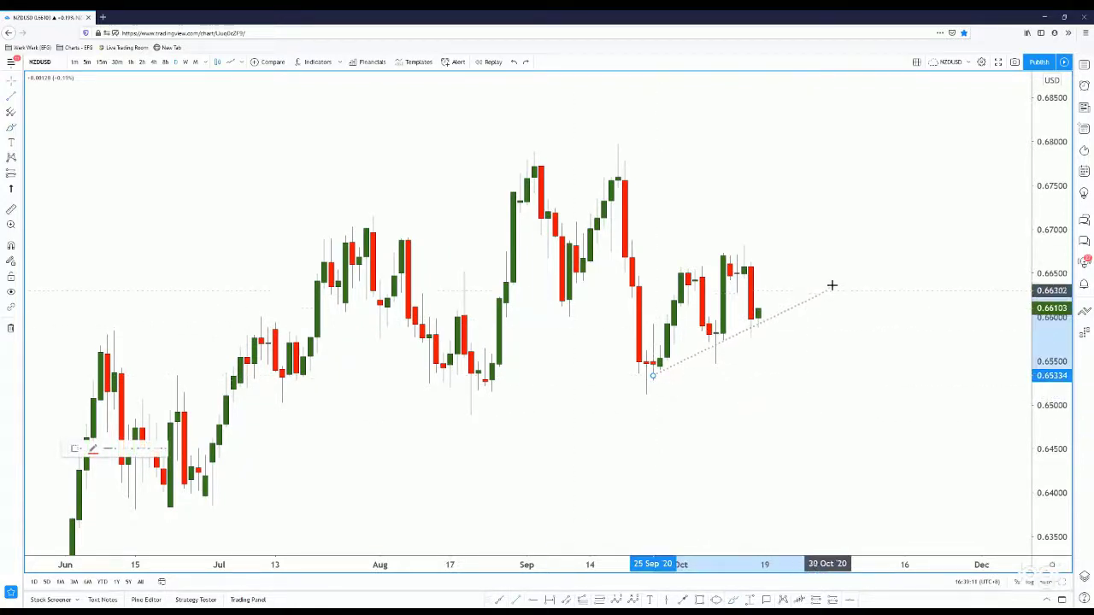
left_click_drag(652, 375, 646, 398)
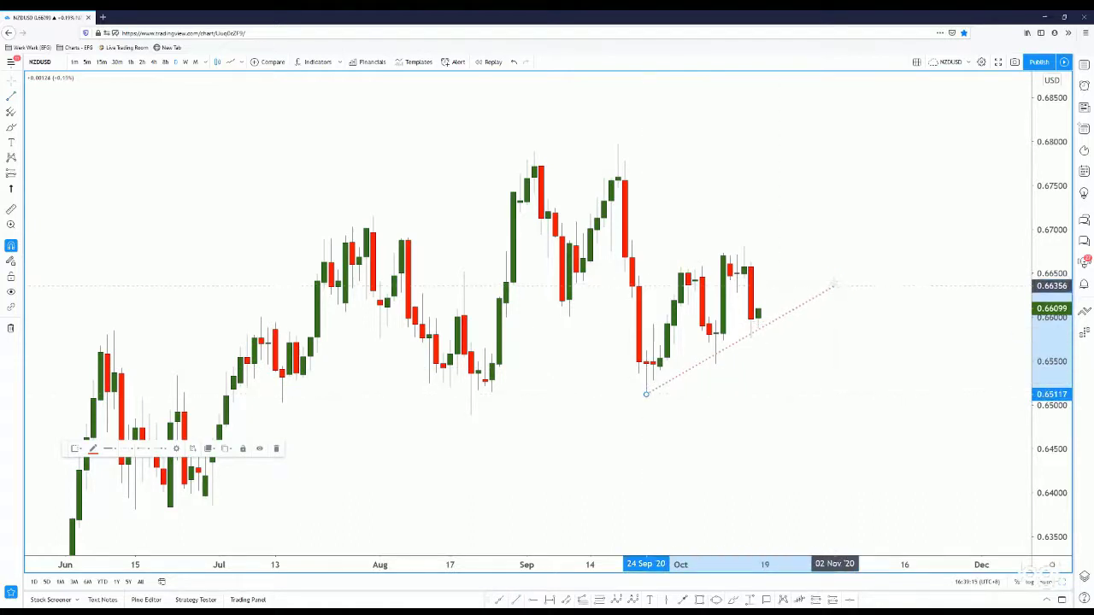
left_click_drag(819, 281, 826, 298)
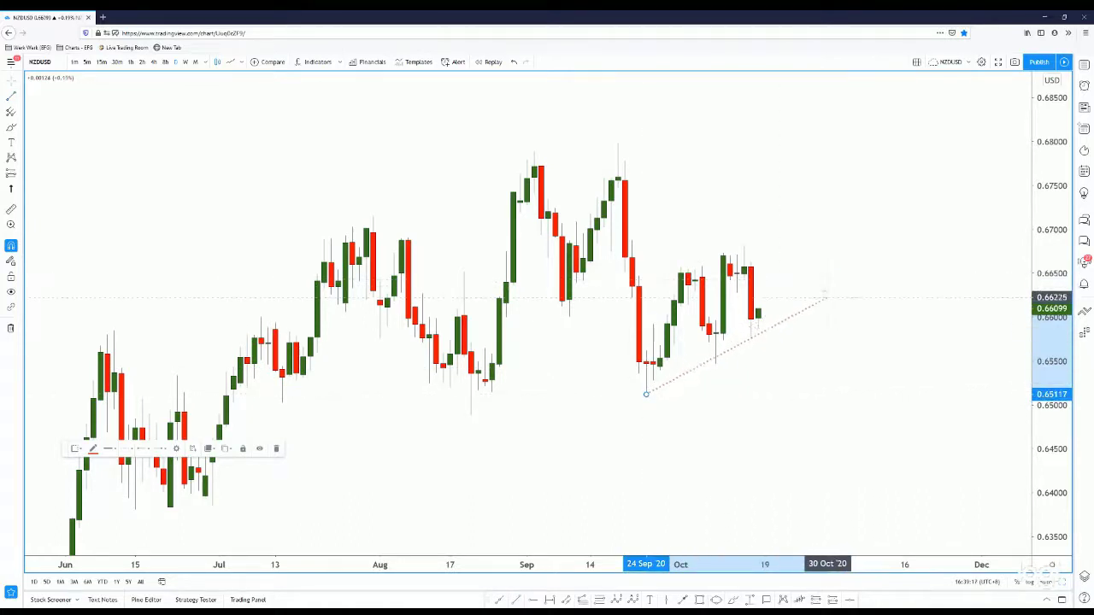
double_click(788, 315)
left_click(496, 384)
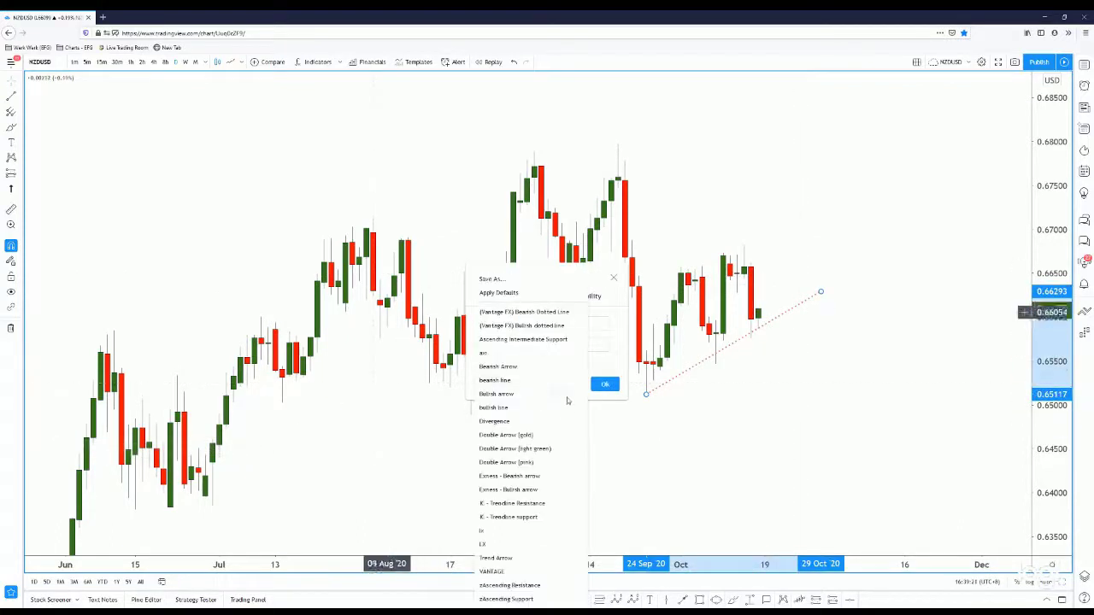
left_click(723, 451)
Switch to the 4-hour chart and move the trendline's ends to the 8 Oct low at 0.65503 and about 0.66004 on 21 Oct.
left_click(154, 63)
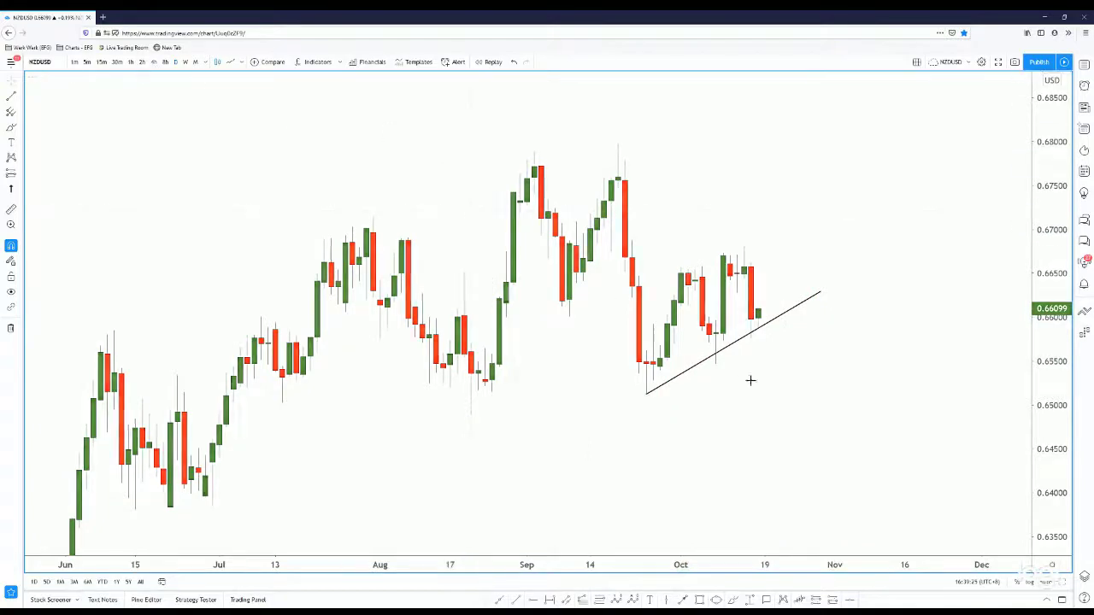
scroll(762, 390, "down", 2)
left_click_drag(754, 413, 715, 407)
left_click_drag(580, 366, 492, 365)
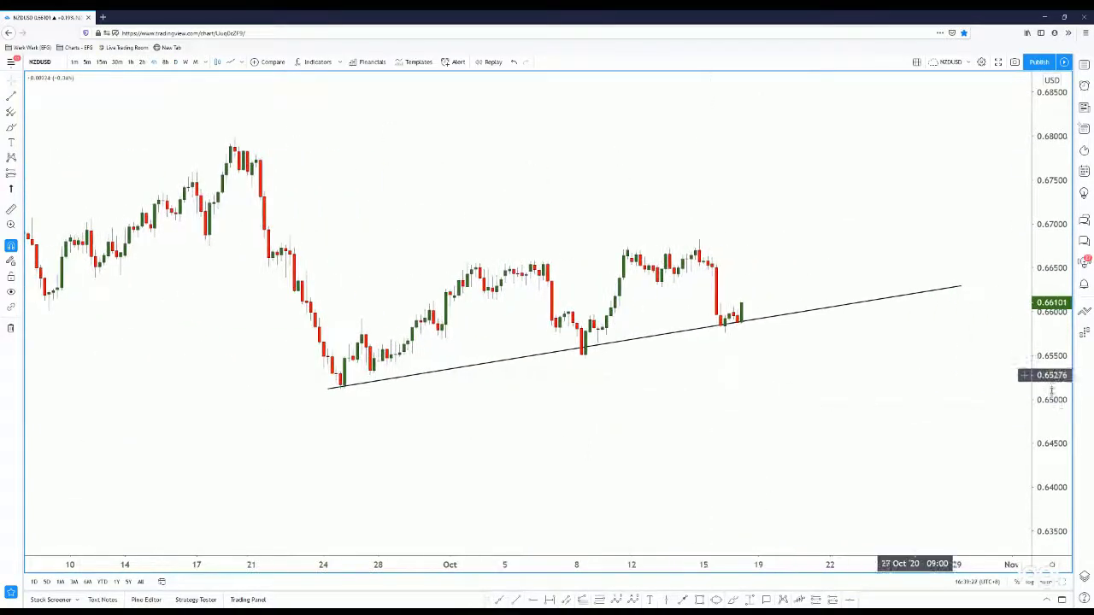
left_click_drag(1041, 336, 1041, 249)
left_click_drag(740, 431, 669, 442)
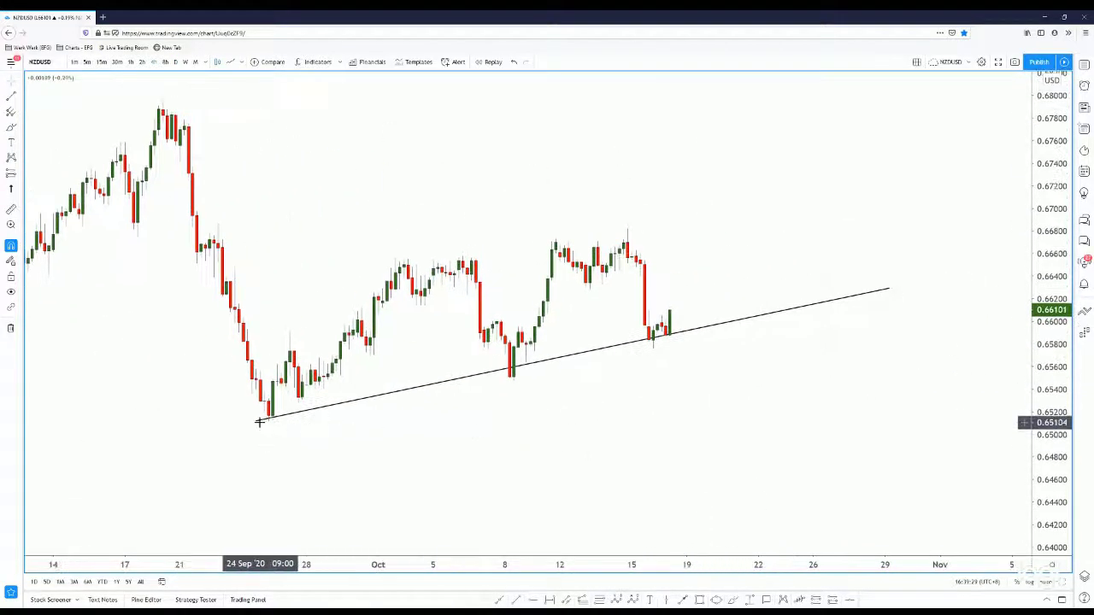
left_click_drag(257, 421, 510, 376)
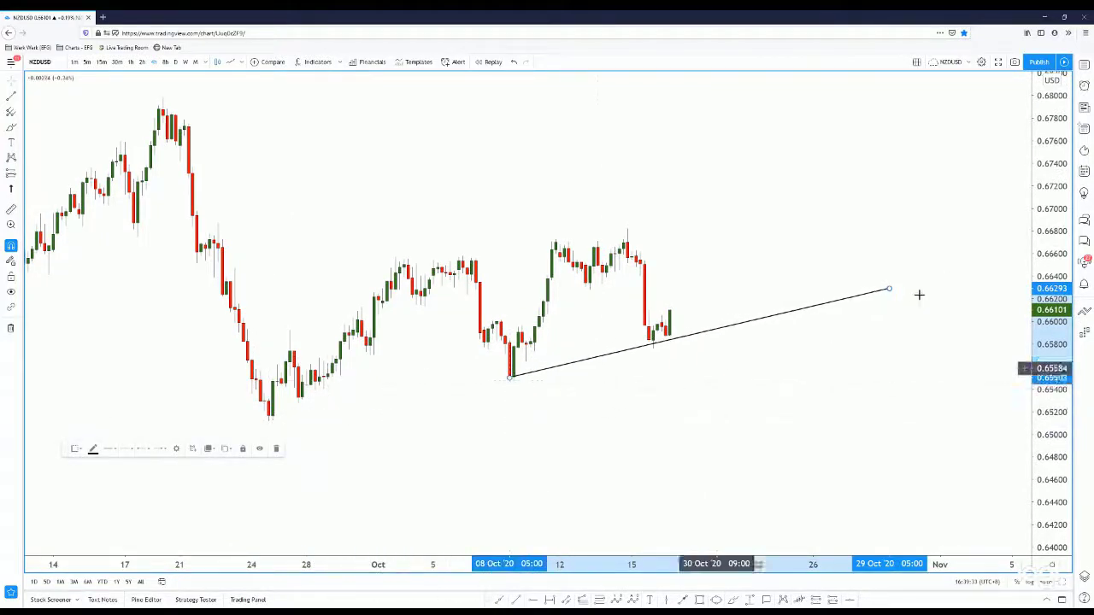
left_click_drag(890, 290, 741, 322)
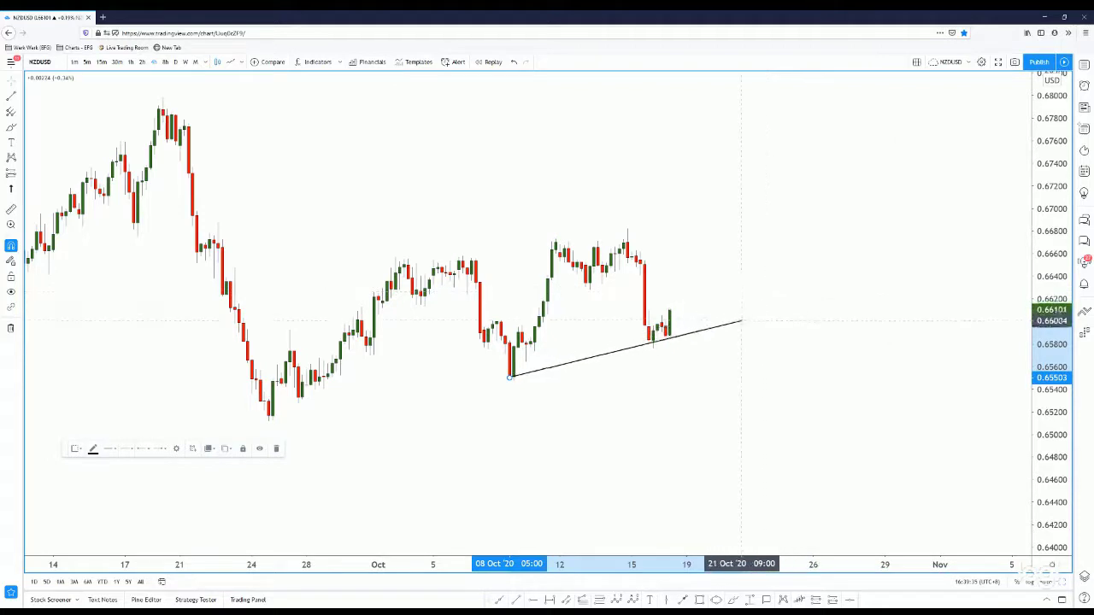
left_click(599, 323)
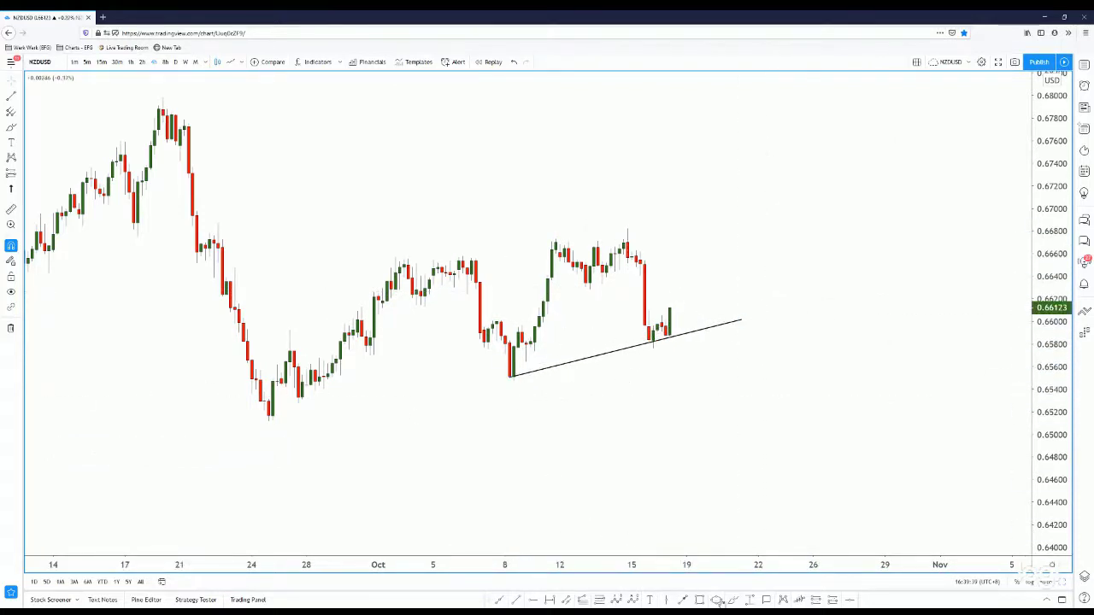
Sketch the rally from the 8 Oct low to the 12 Oct high freehand, and undo the stroke.
left_click_drag(517, 382, 562, 253)
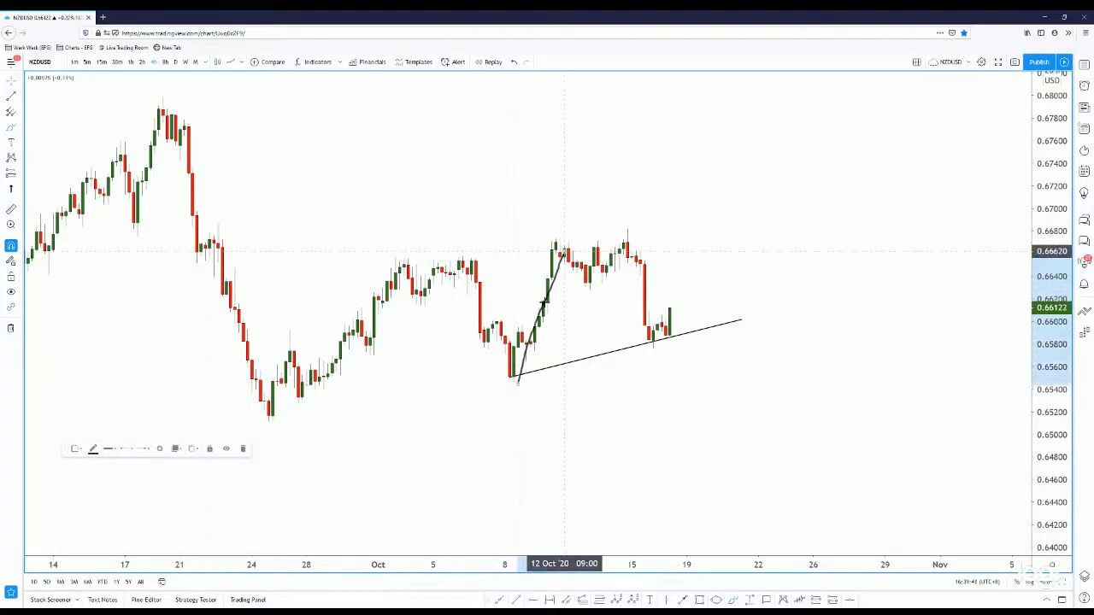
key("ctrl+z")
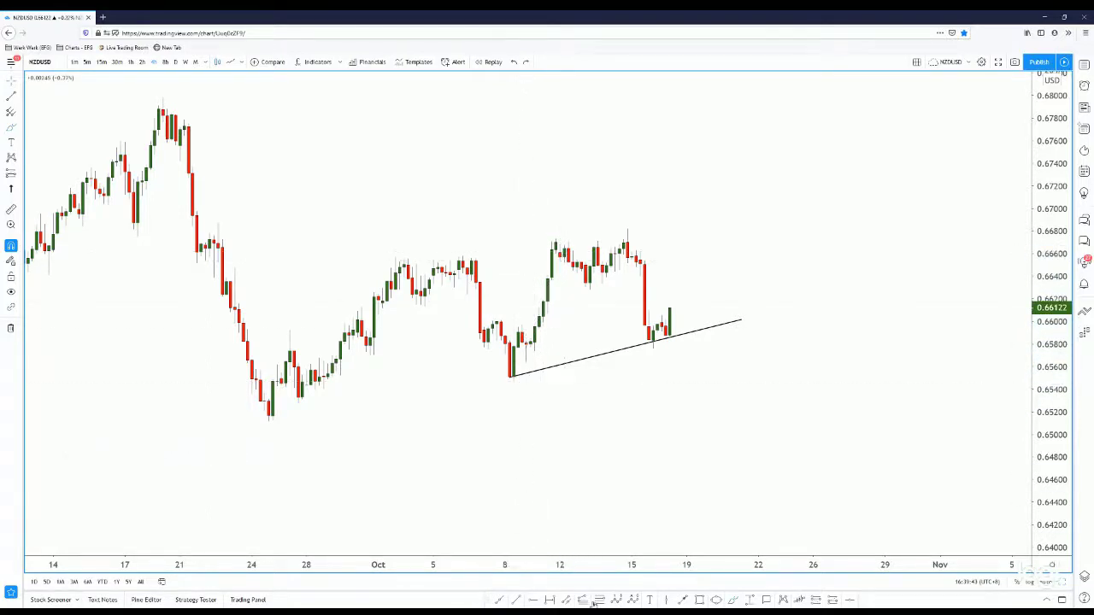
Draw a Fib Retracement from the 8 Oct low at 0.65470 to the 14 Oct high at 0.66822 and apply a template with all levels.
left_click(594, 604)
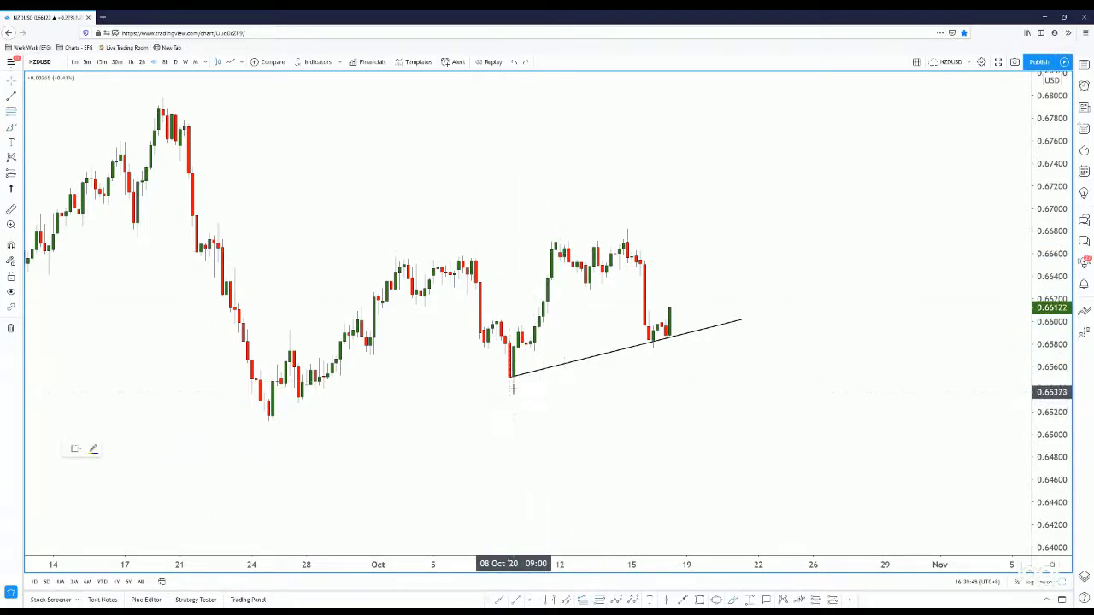
left_click_drag(513, 382, 627, 229)
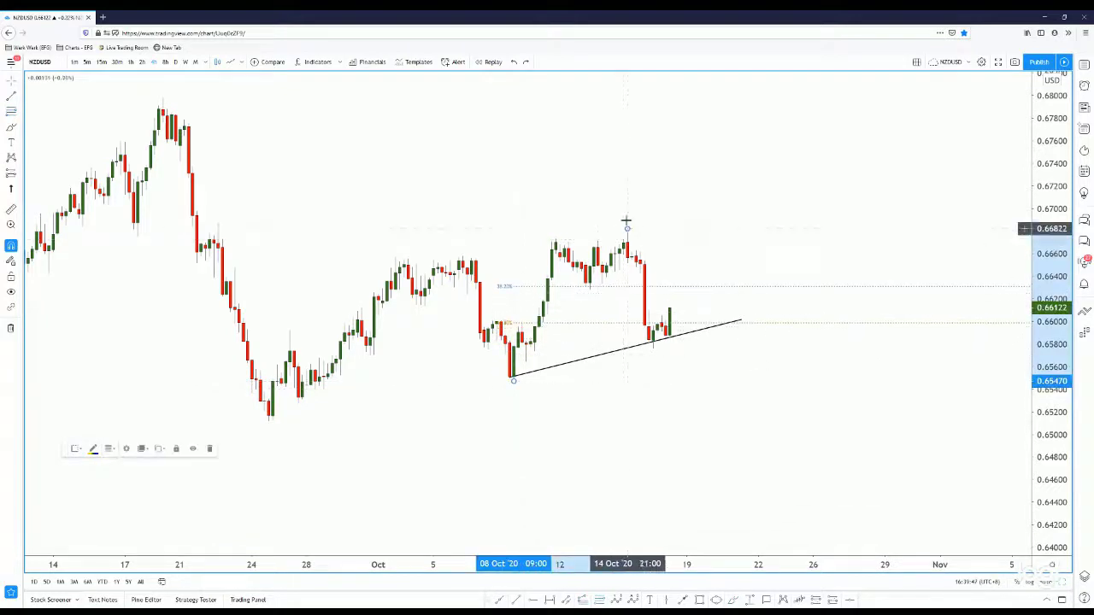
double_click(594, 323)
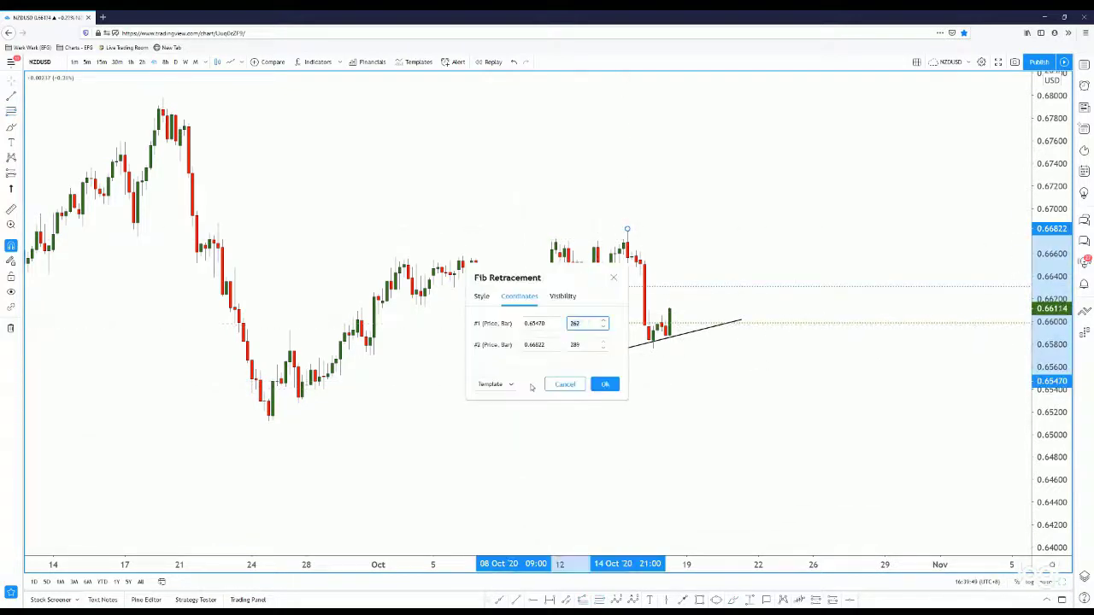
left_click(502, 382)
scroll(506, 363, "down", 8)
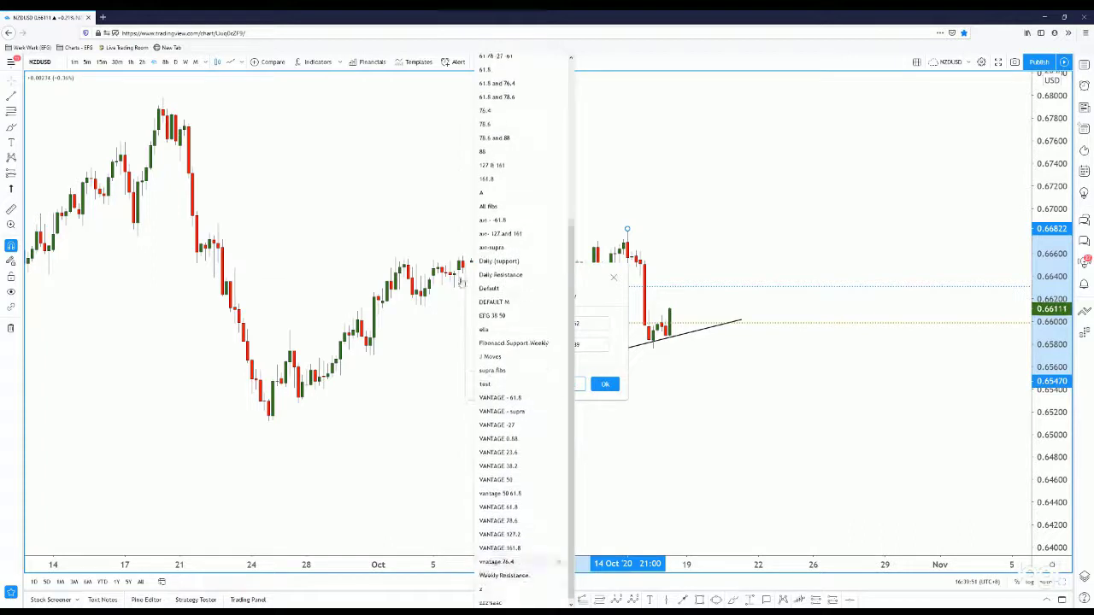
left_click(494, 366)
left_click(604, 383)
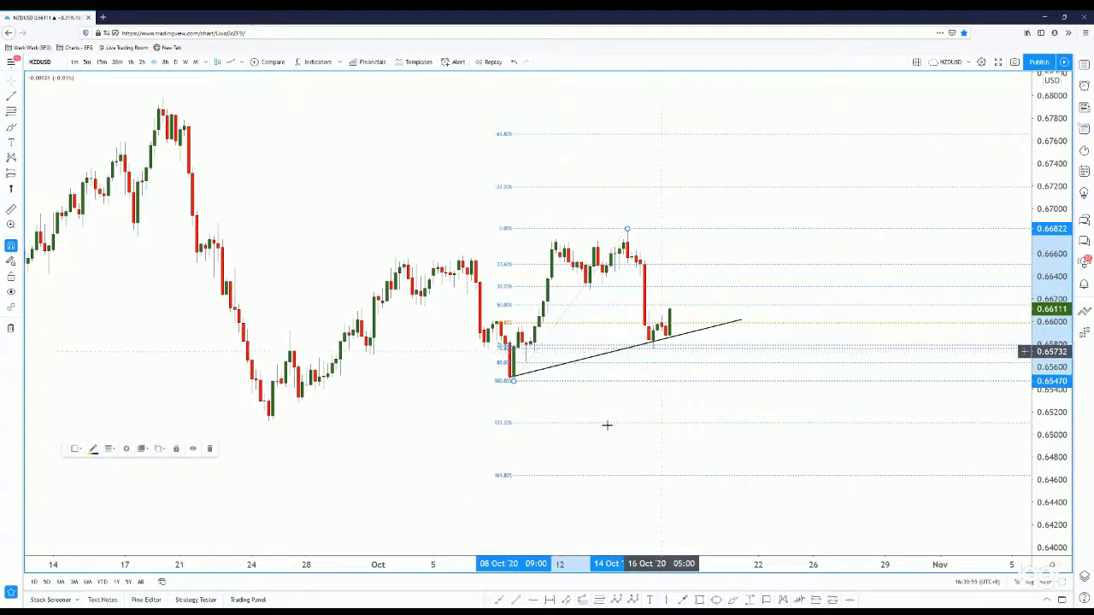
Add a horizontal ray from the 15 Oct low at 0.65762 and apply a green line template.
left_click(652, 346)
left_click(75, 449)
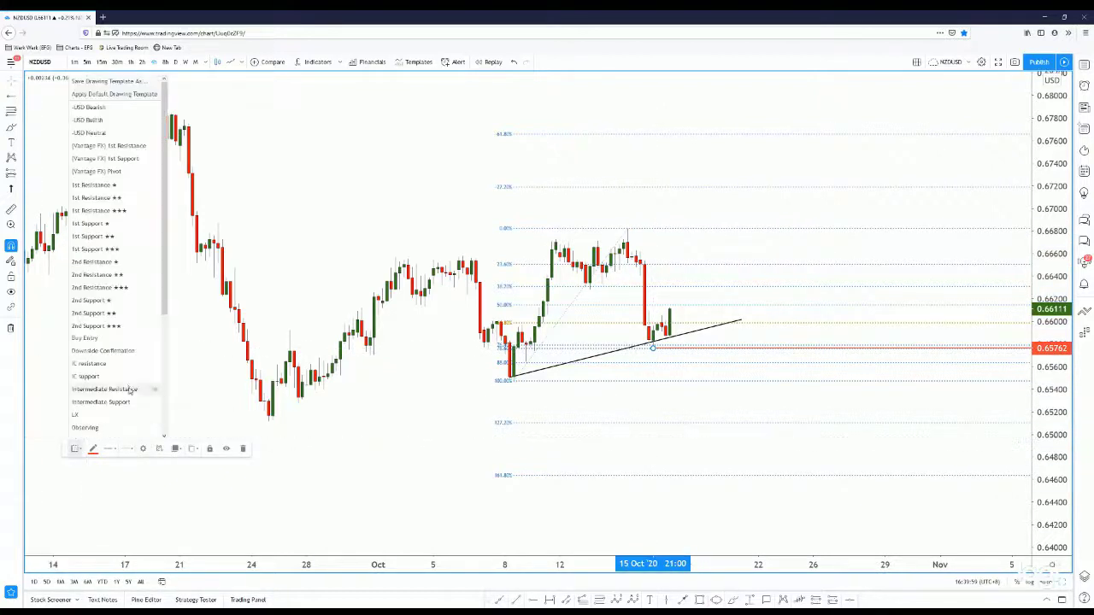
scroll(118, 374, "down", 3)
left_click(109, 387)
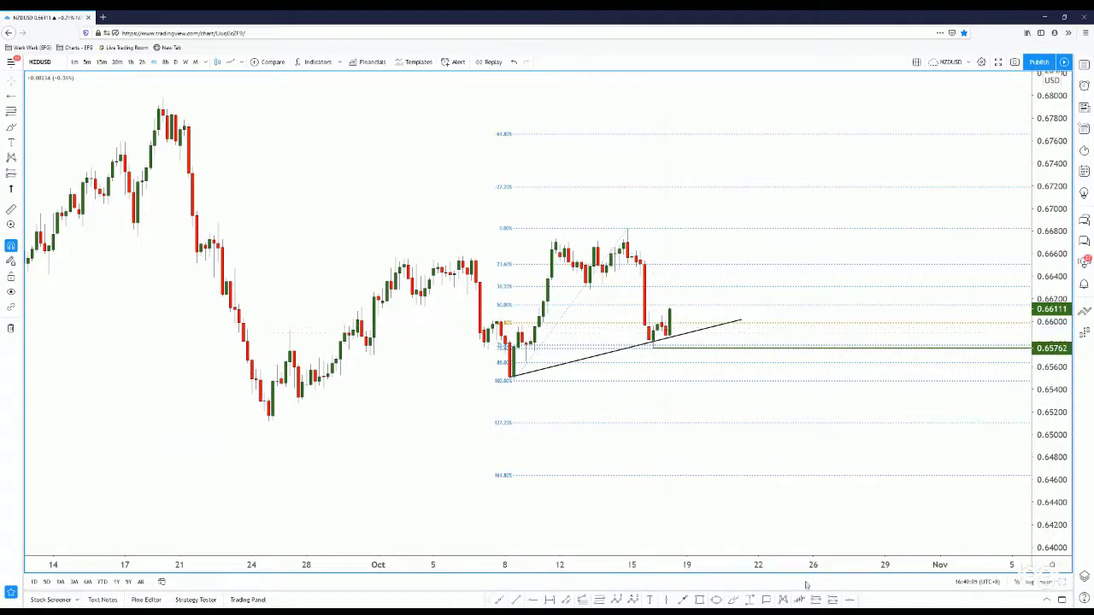
Sketch the bounce, pullback and new rise from the 15 Oct low freehand, and undo the sketch.
scroll(812, 389, "up", 2)
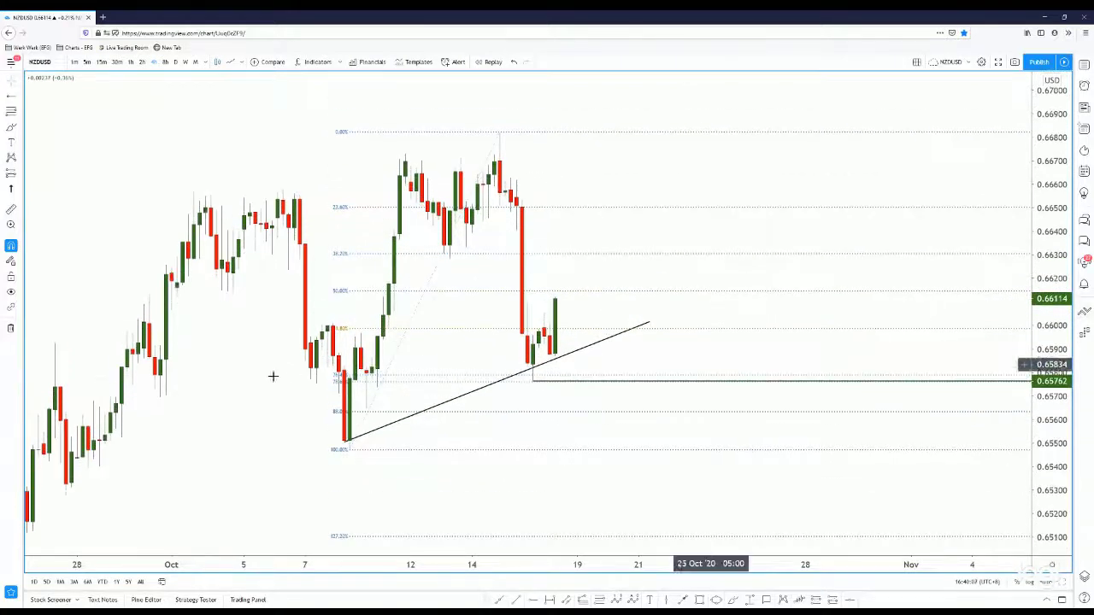
left_click_drag(261, 376, 452, 376)
left_click_drag(1054, 344, 1054, 398)
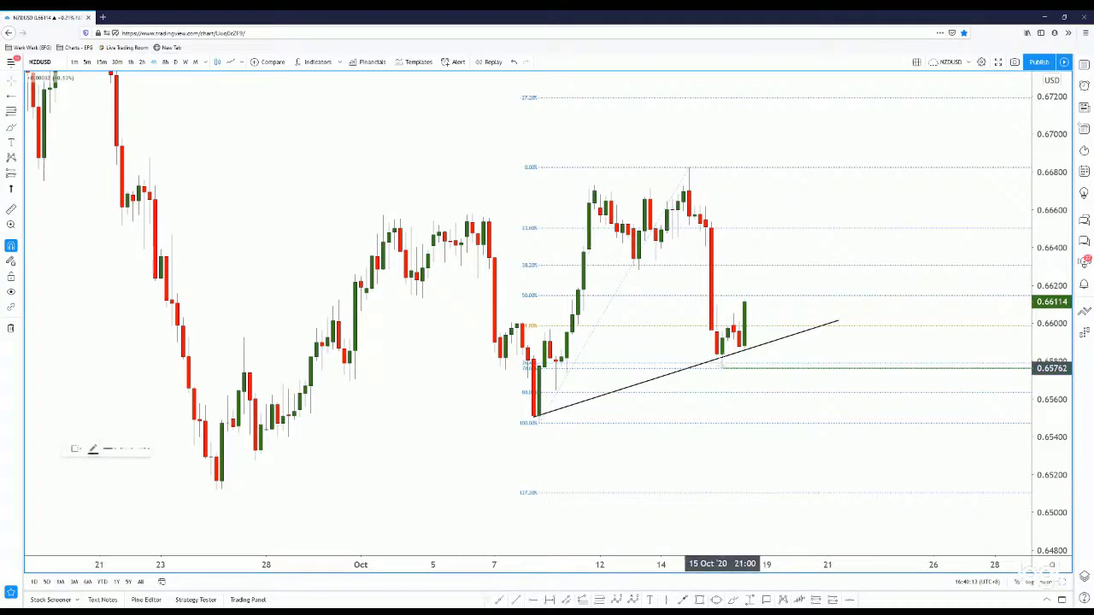
left_click_drag(723, 368, 733, 324)
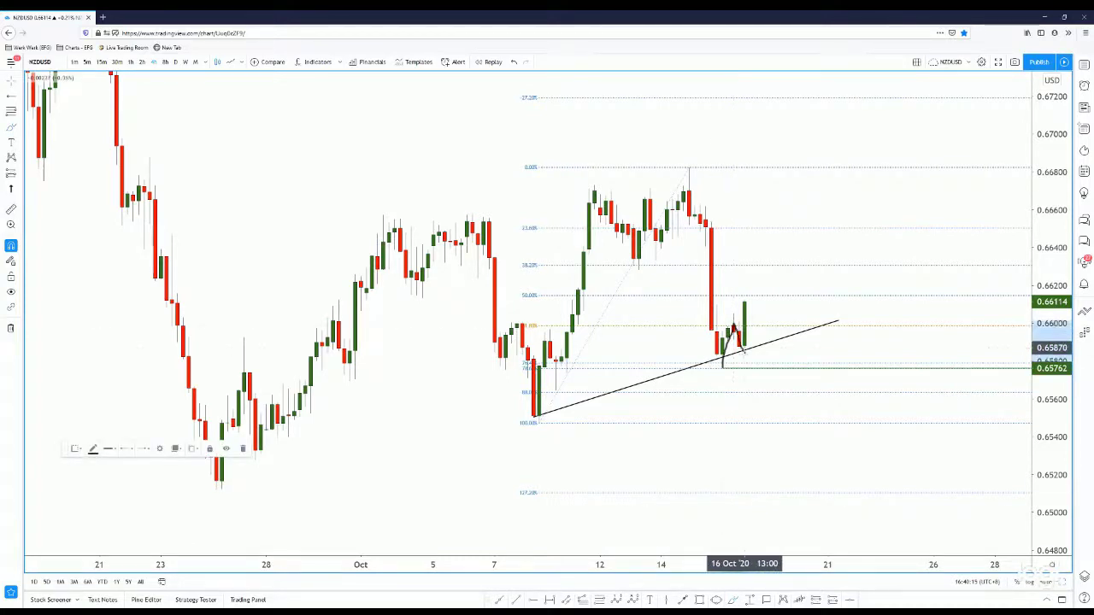
left_click_drag(755, 295, 756, 296)
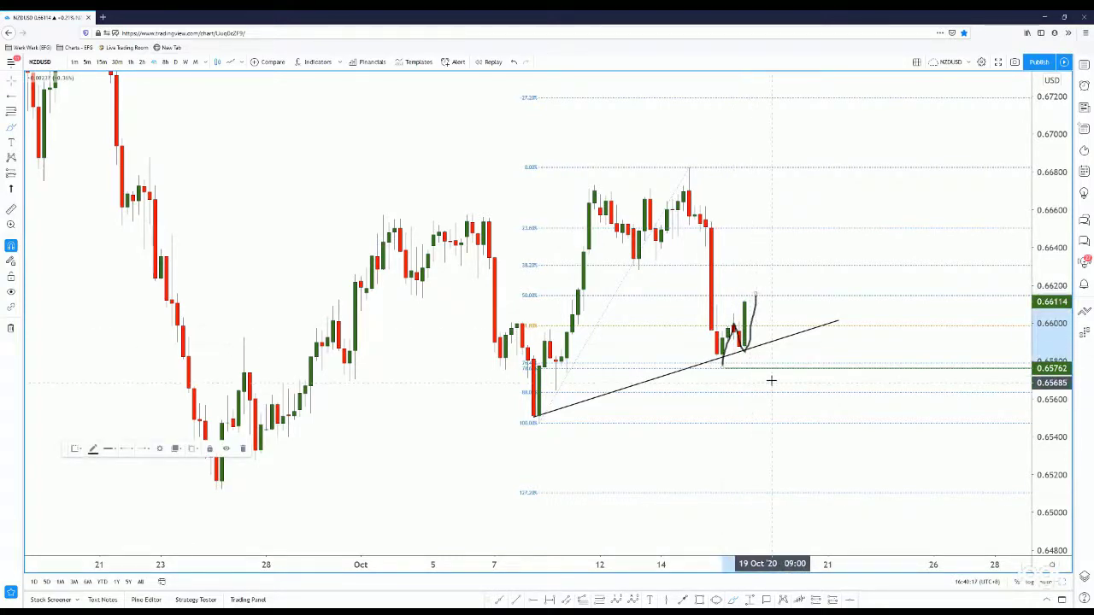
key("ctrl+z")
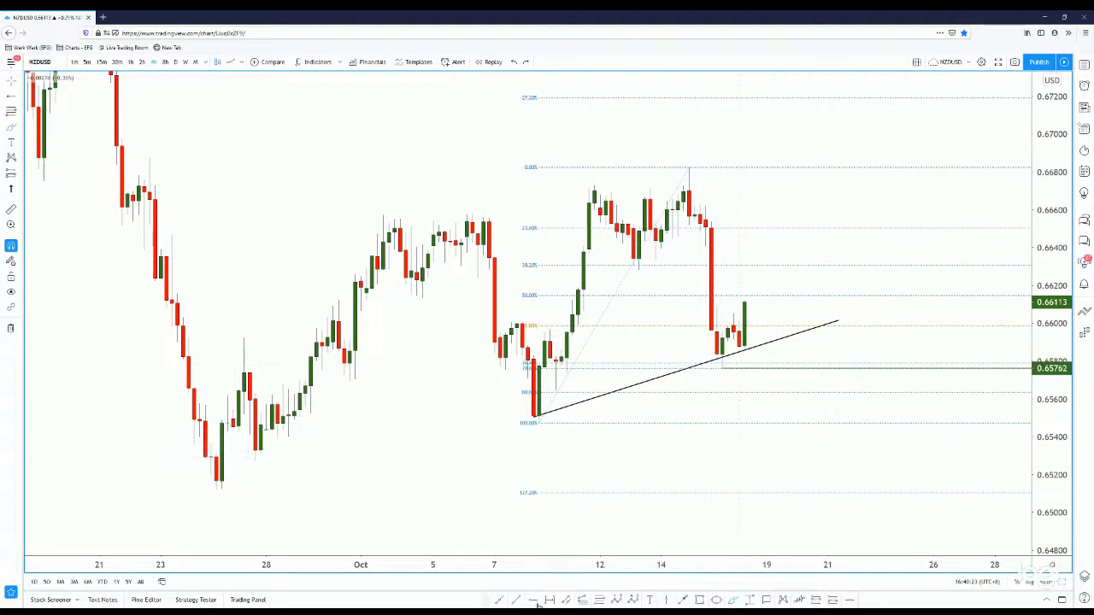
Add a horizontal ray from the 16 Oct swing high at 0.65990 and apply a template with only the 78.6% level to the Fib Retracement.
left_click(733, 318)
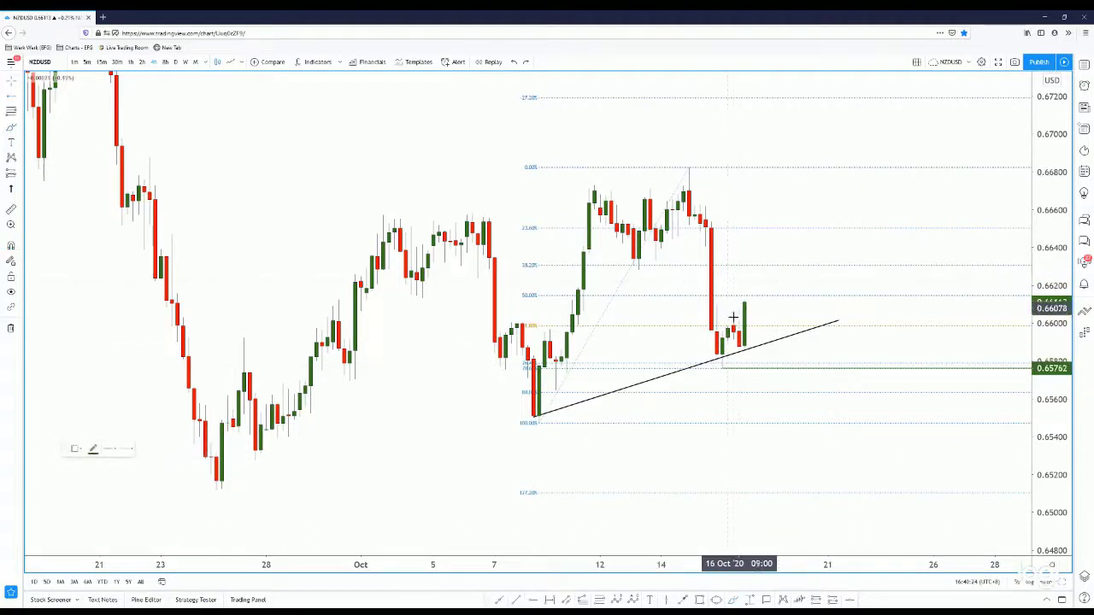
double_click(684, 328)
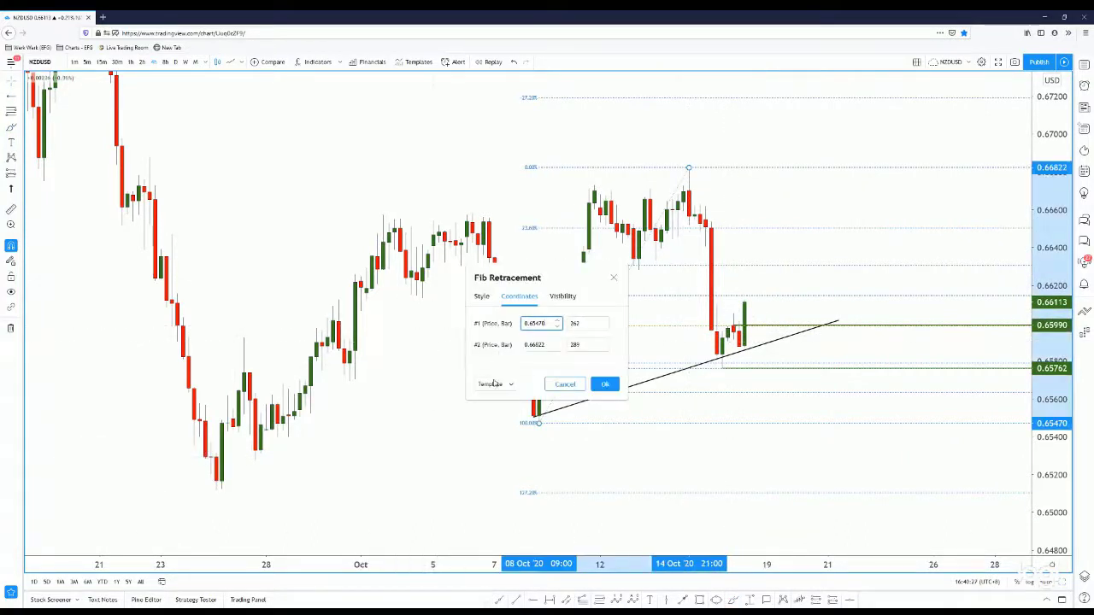
left_click(494, 384)
left_click(509, 359)
left_click(604, 384)
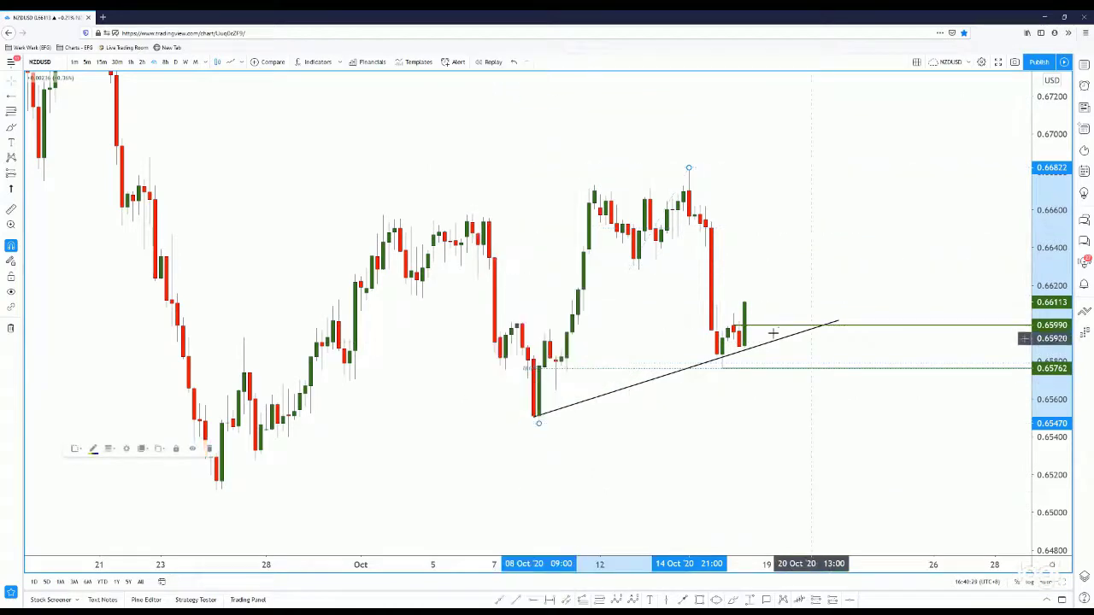
Switch the NZDUSD chart to the 1-hour timeframe and scale it to the price action since early October.
left_click(131, 67)
scroll(732, 464, "down", 5)
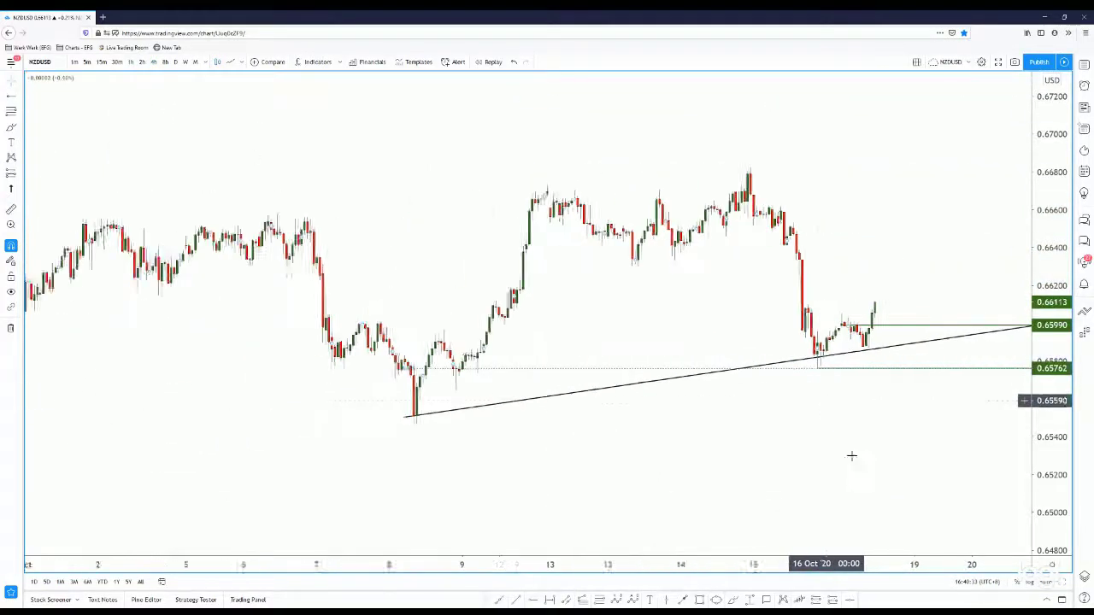
left_click_drag(1050, 441, 1050, 320)
left_click_drag(818, 486, 739, 496)
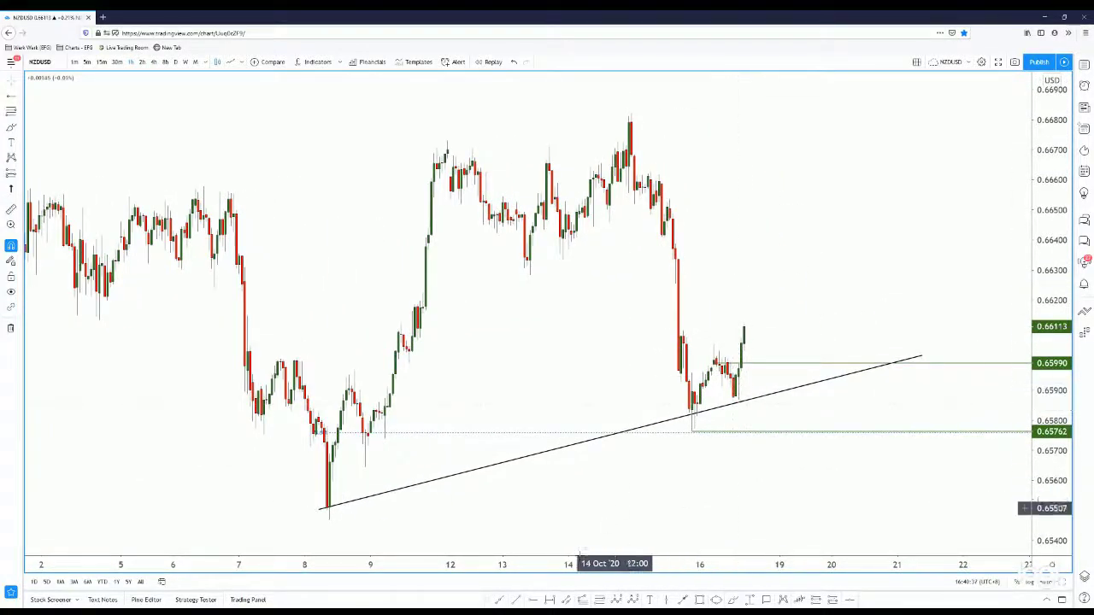
Draw a Fib Retracement from the 16 Oct low at 0.65877 to the 16 Oct high at 0.66123 and apply the template with all levels.
left_click(732, 398)
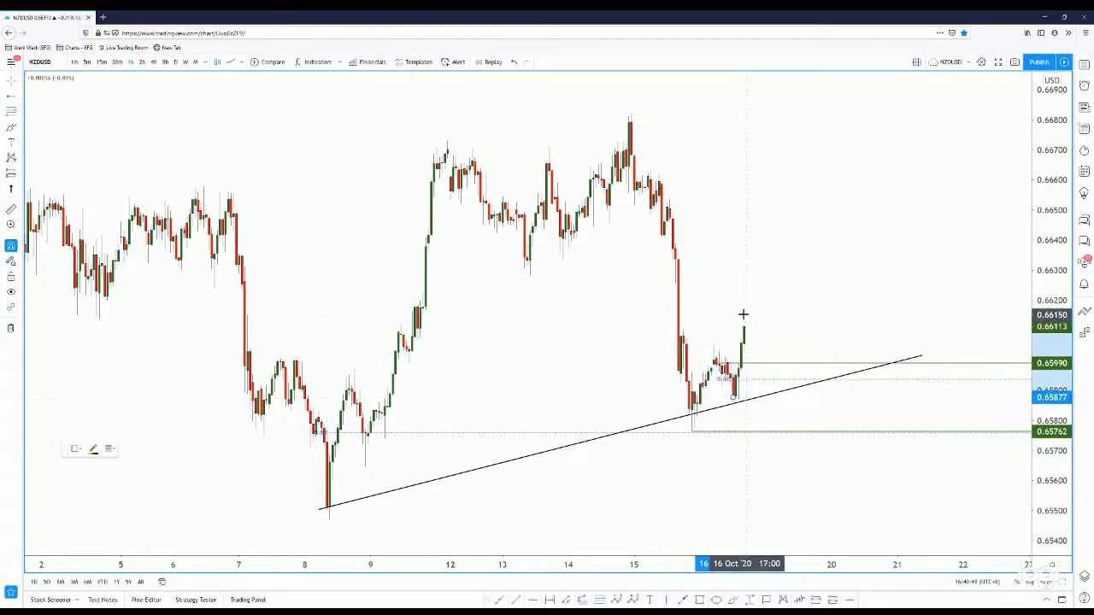
left_click(744, 314)
double_click(755, 382)
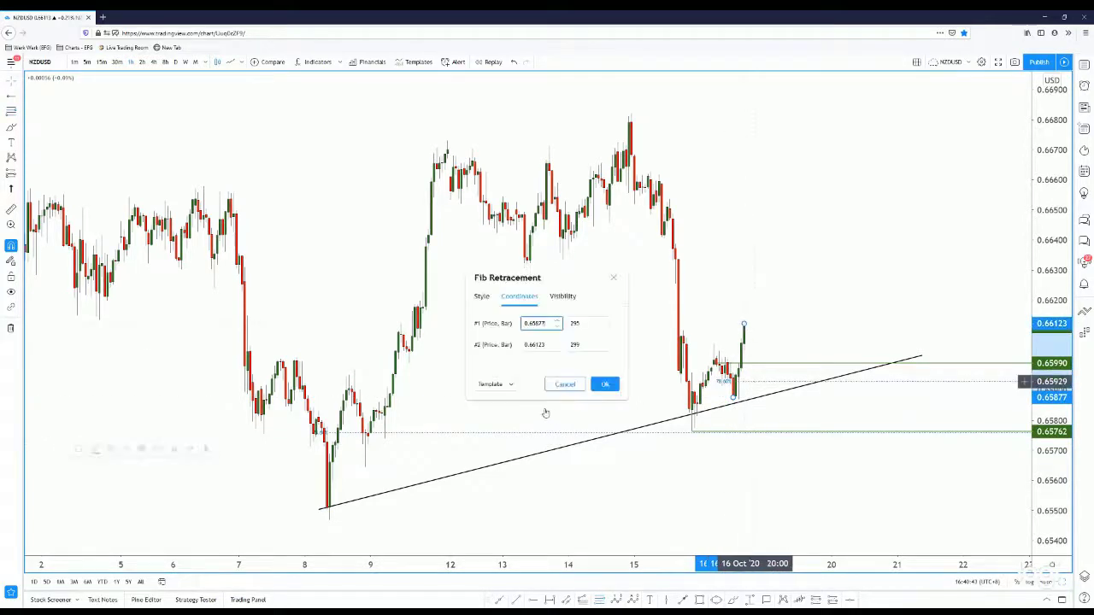
left_click(510, 383)
left_click(536, 395)
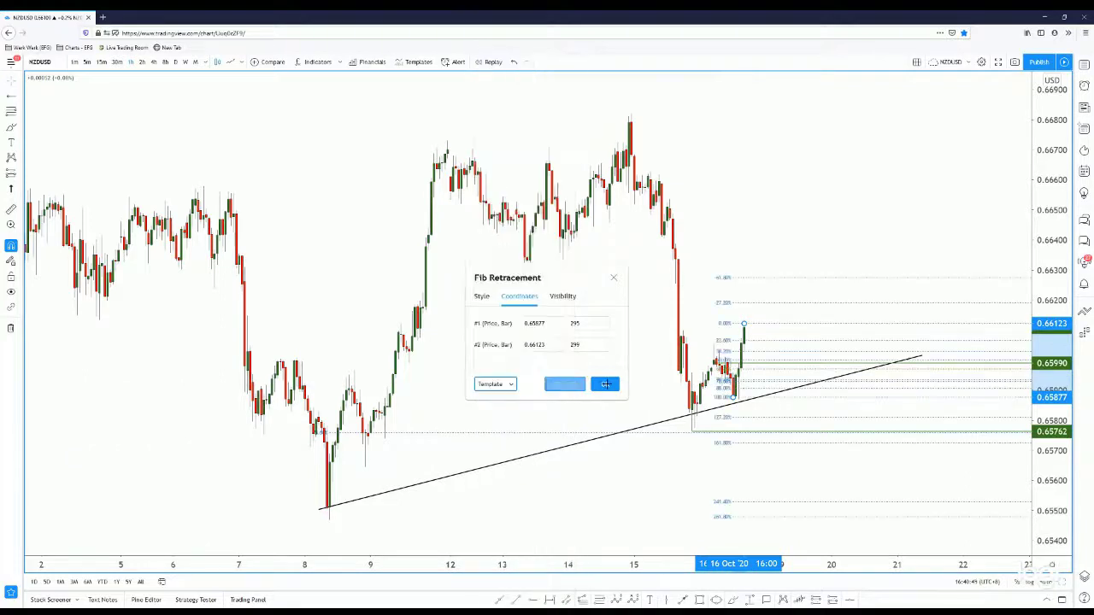
left_click(605, 384)
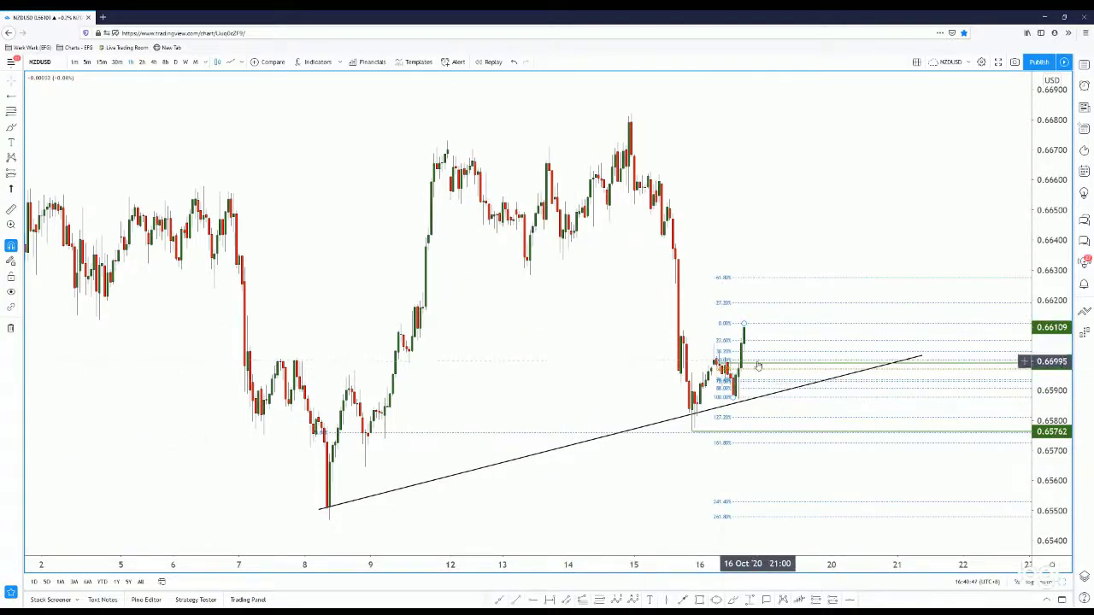
double_click(758, 366)
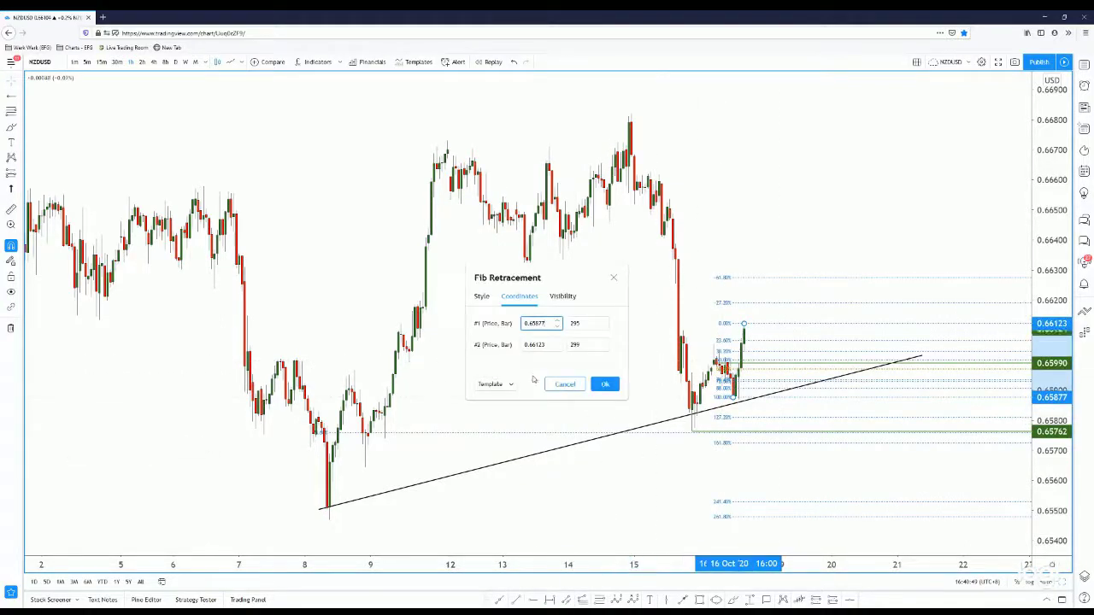
left_click(584, 388)
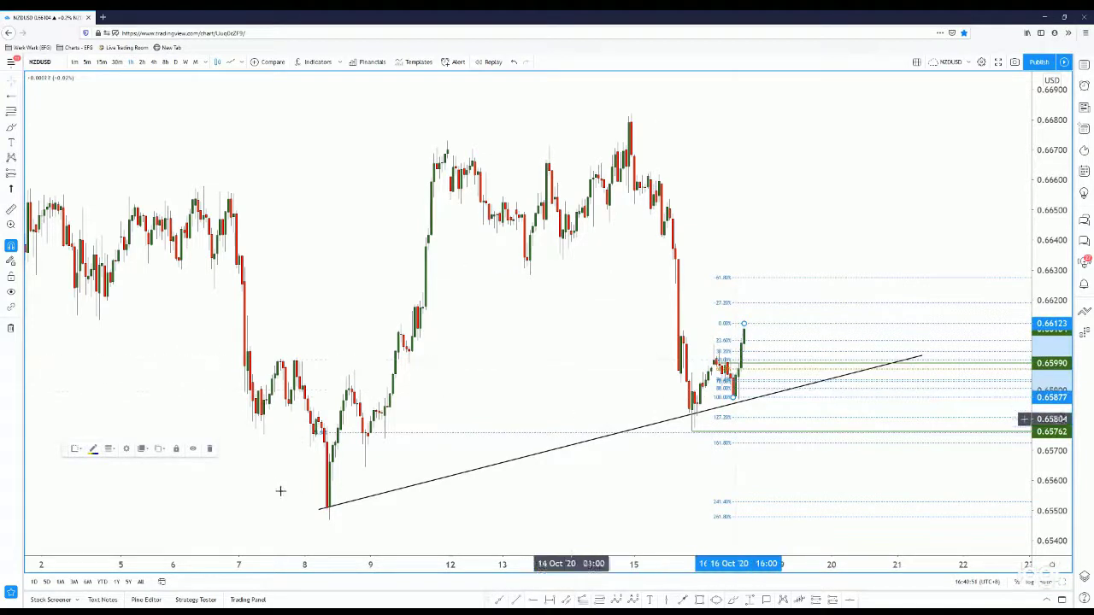
Adjust the ascending trendline to start at the 8 Oct low and end near 0.6600 around 20 Oct.
left_click_drag(321, 511, 328, 510)
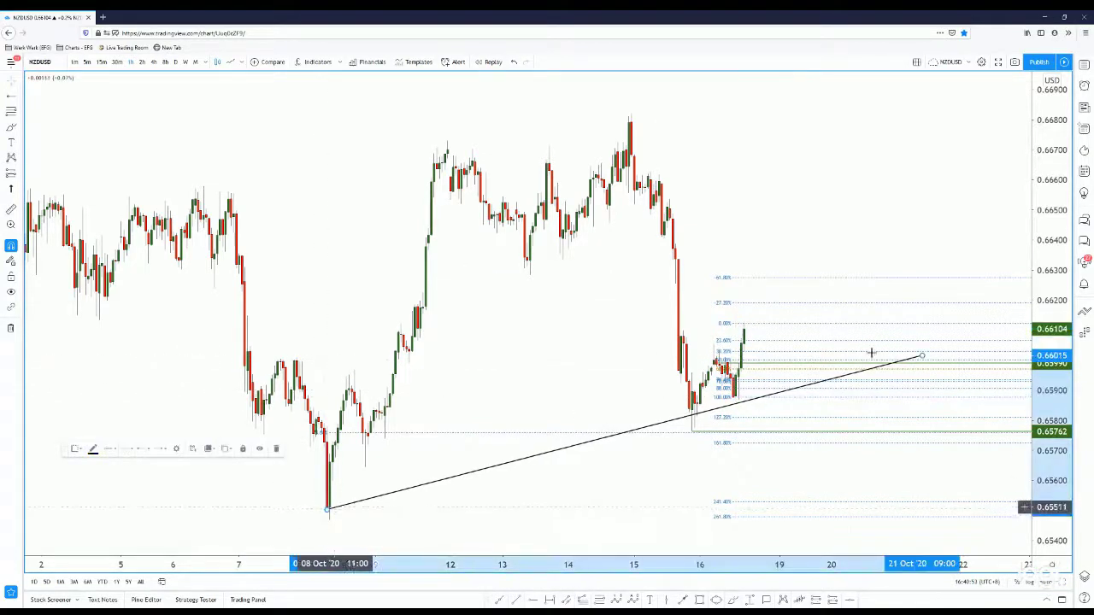
left_click_drag(922, 356, 868, 362)
left_click(617, 368)
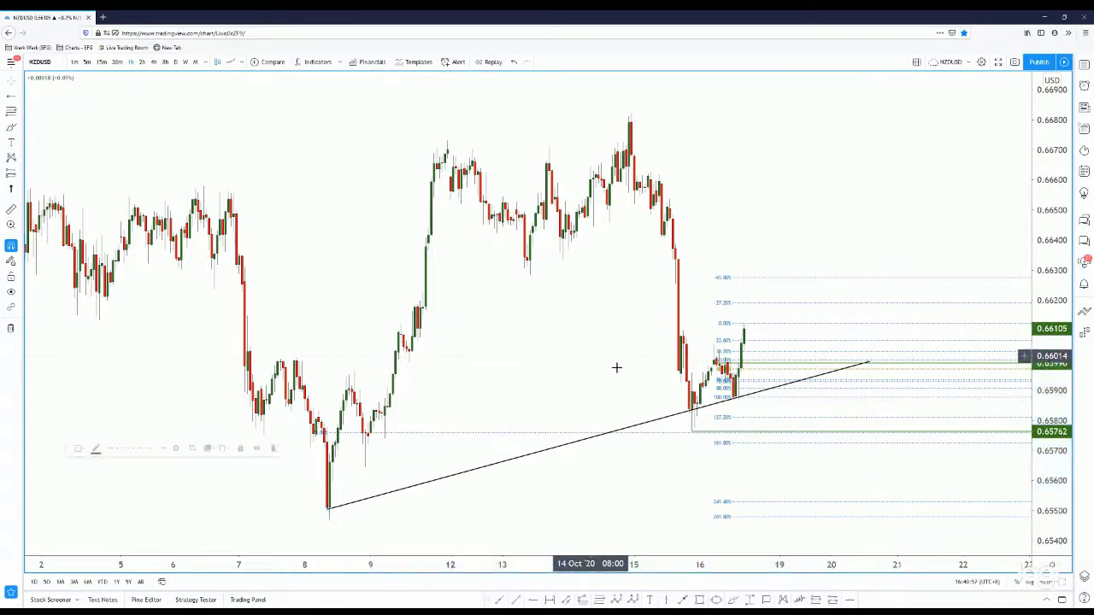
Raise the 0.65990 horizontal ray to 0.66005 at the Fib 50% level and apply the Buy Entry template.
left_click_drag(587, 358, 555, 358)
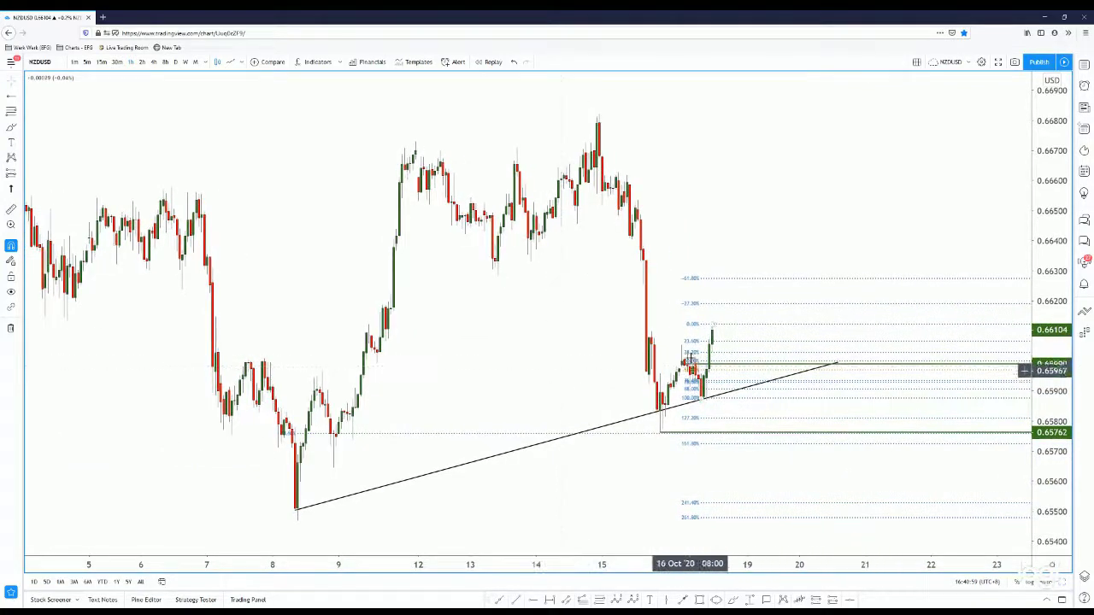
left_click(684, 363)
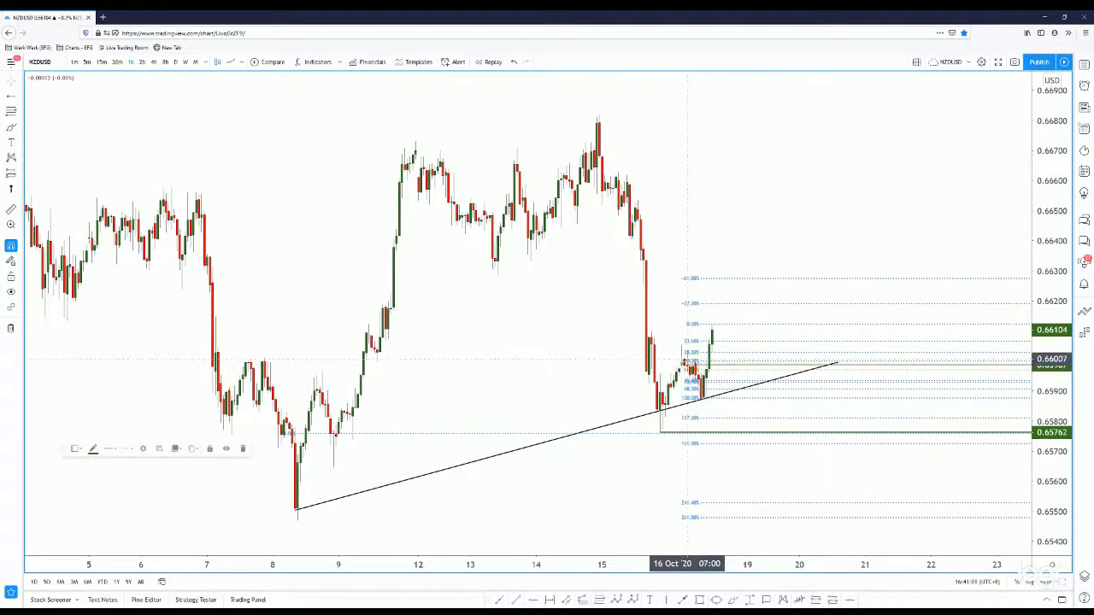
left_click(737, 364)
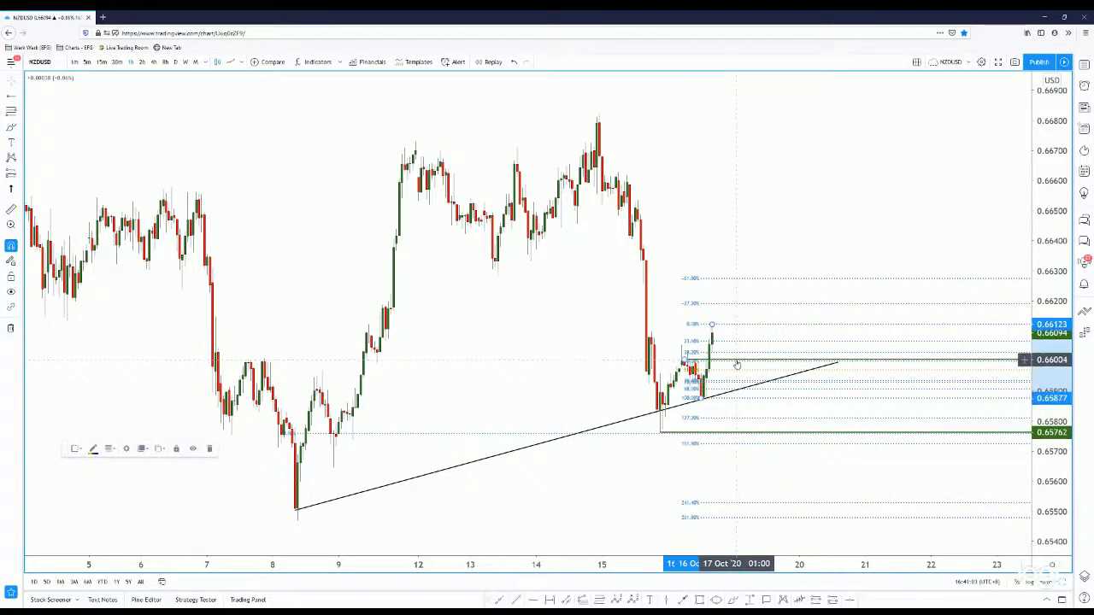
left_click(737, 363)
left_click(76, 449)
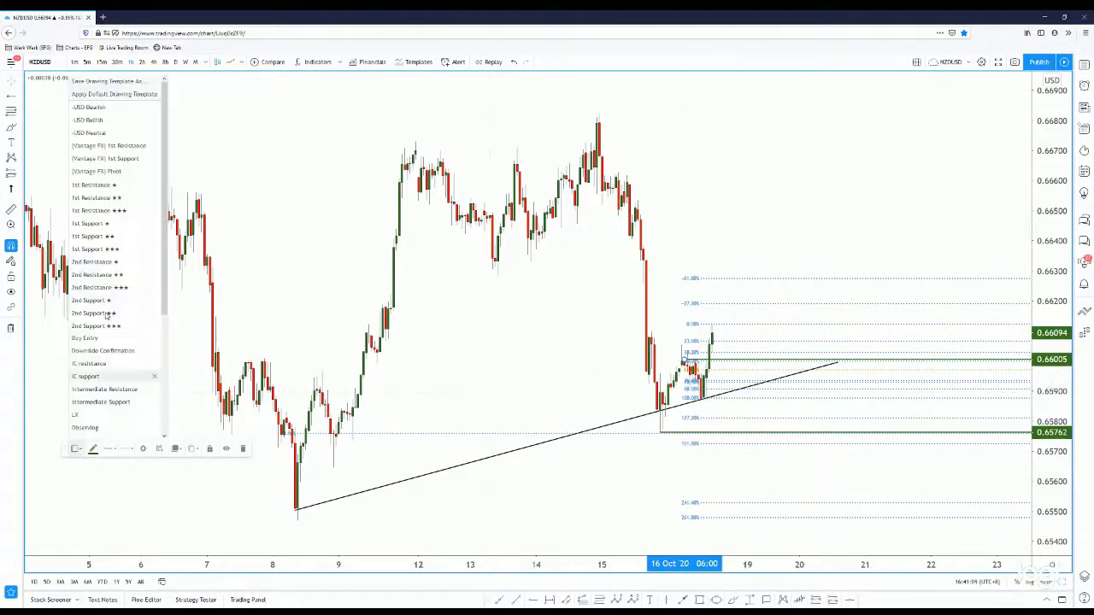
left_click(85, 339)
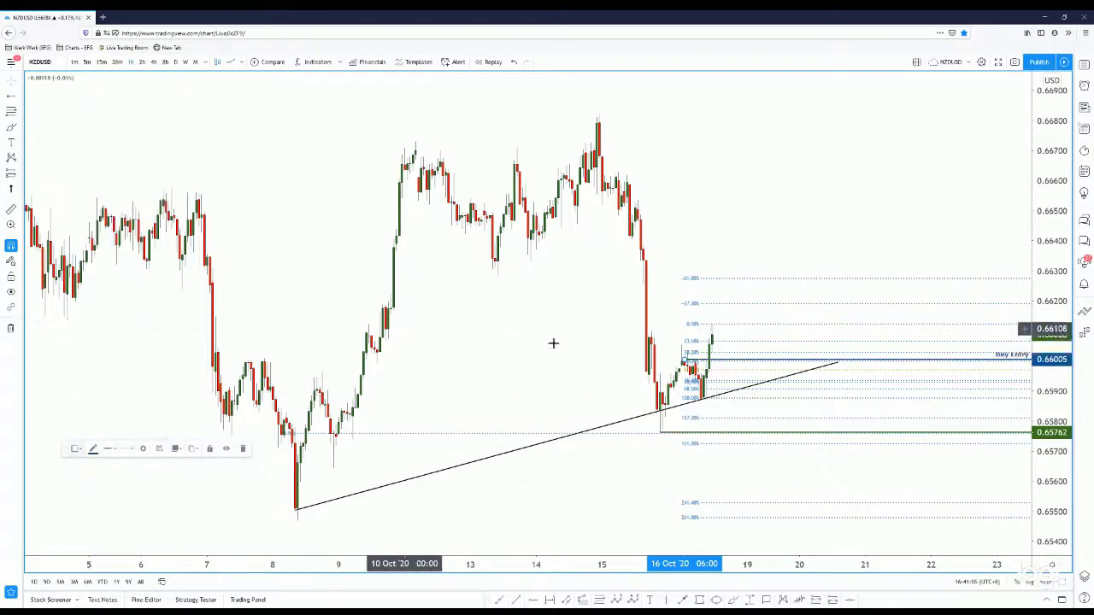
Move the 15 Oct low's horizontal ray to the 16 Oct low at 0.65877 and delete the larger 8–14 Oct Fib Retracement.
left_click(677, 433)
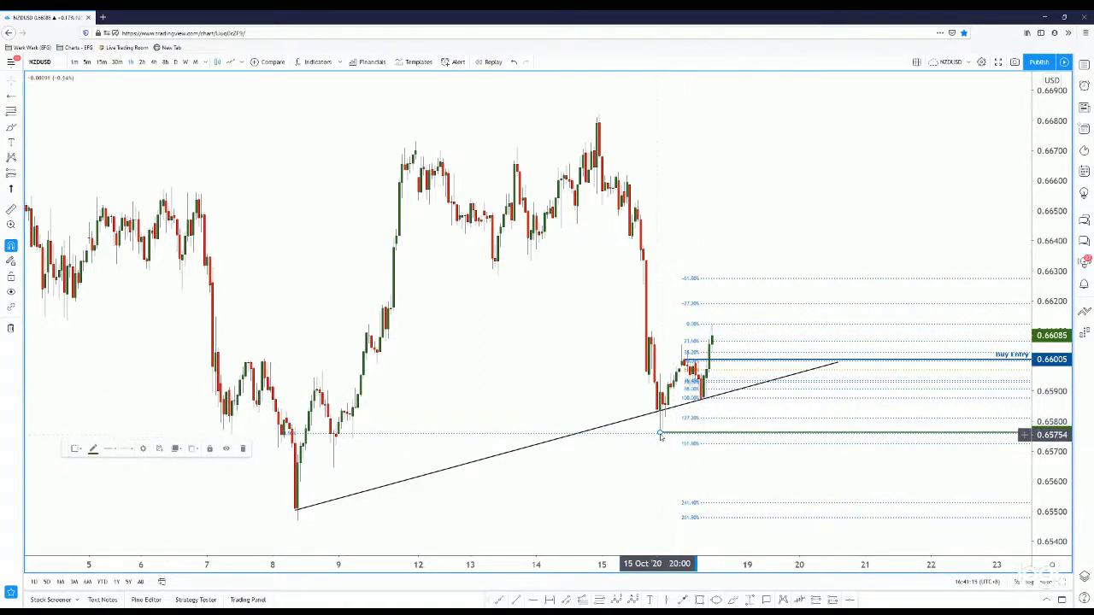
left_click_drag(660, 433, 701, 398)
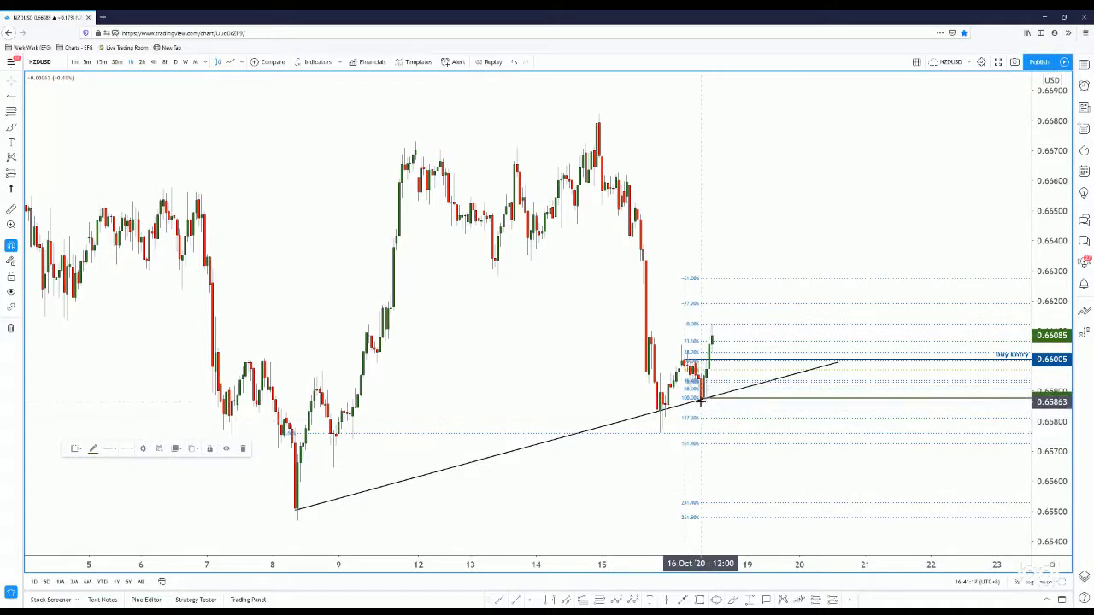
left_click(550, 432)
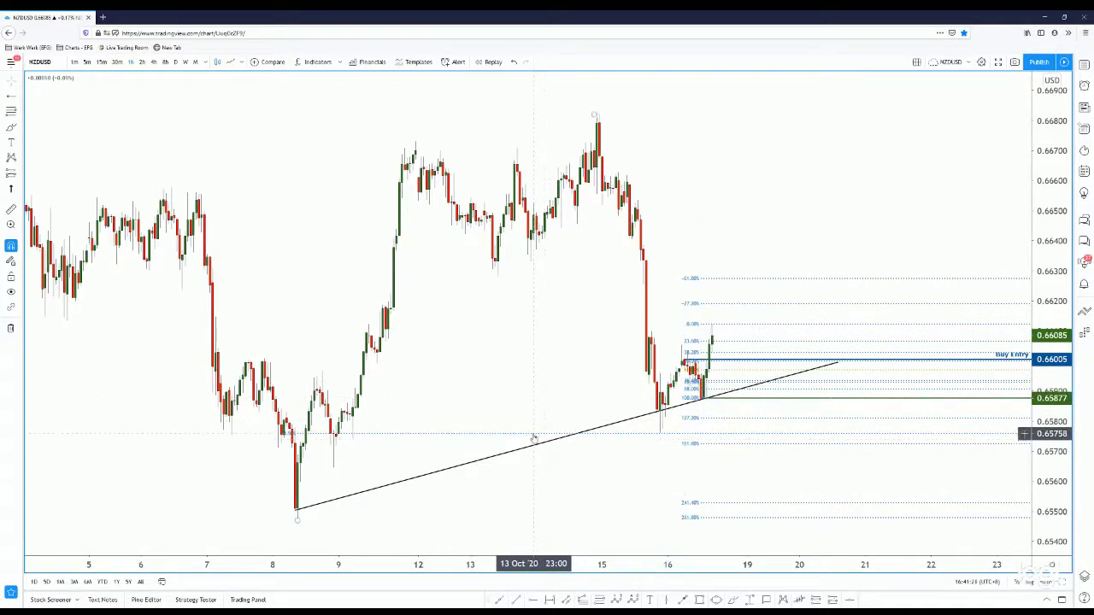
left_click(533, 436)
left_click(537, 425)
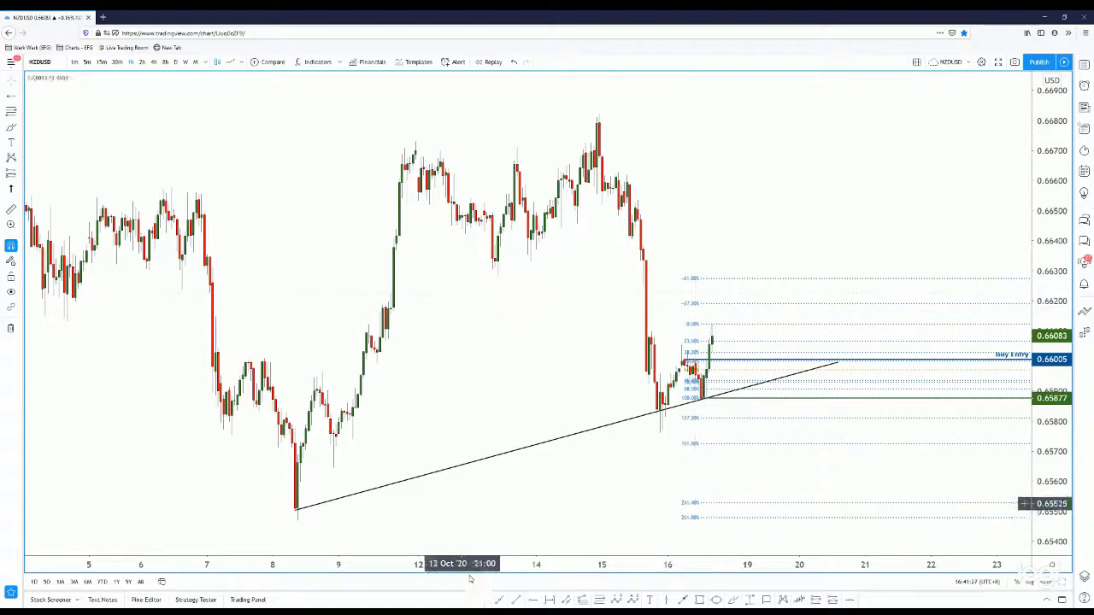
Add a horizontal ray from the 13 Oct low at 0.66284 and apply the Take Profit template.
left_click(495, 262)
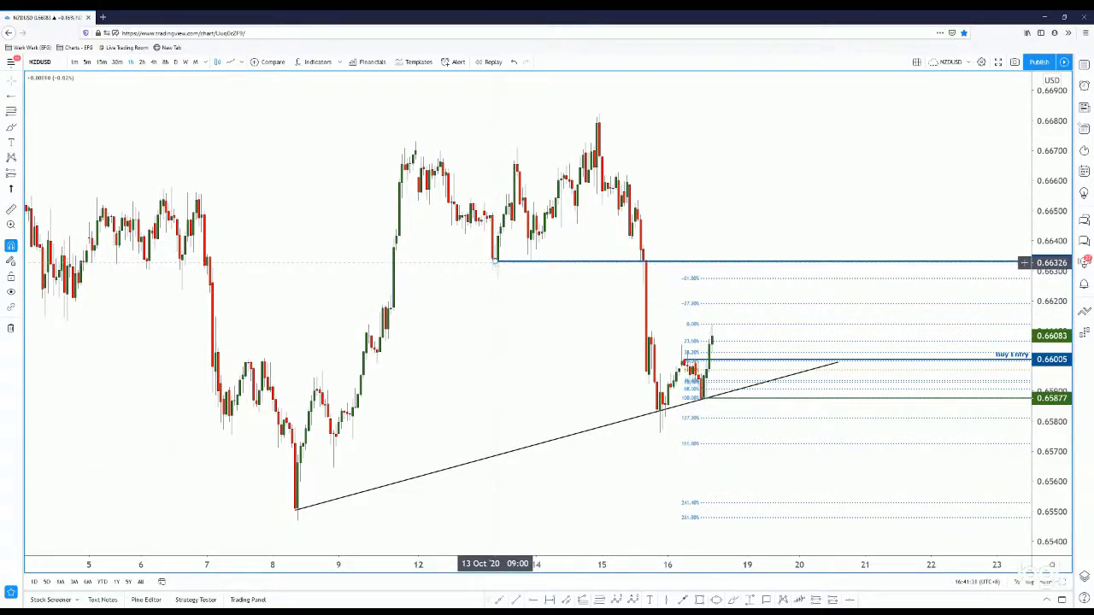
left_click_drag(495, 261, 497, 277)
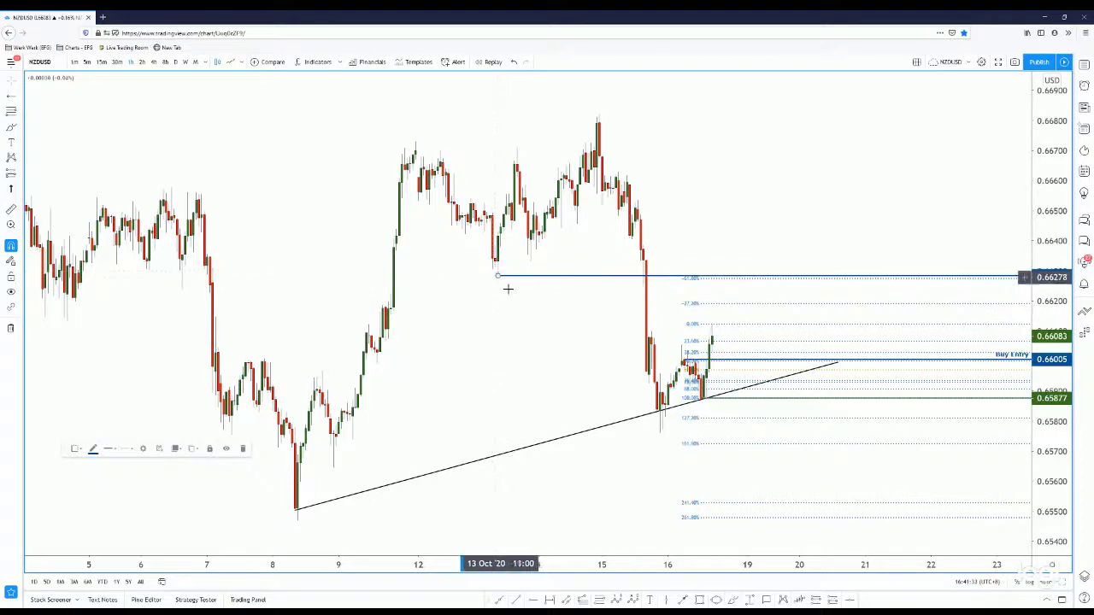
double_click(535, 277)
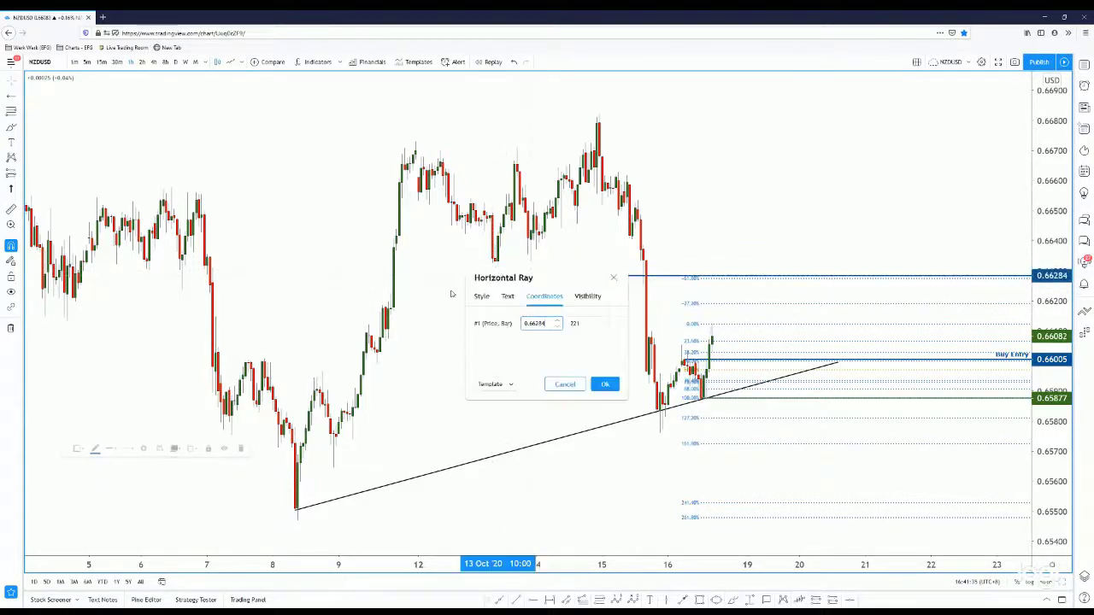
left_click(497, 386)
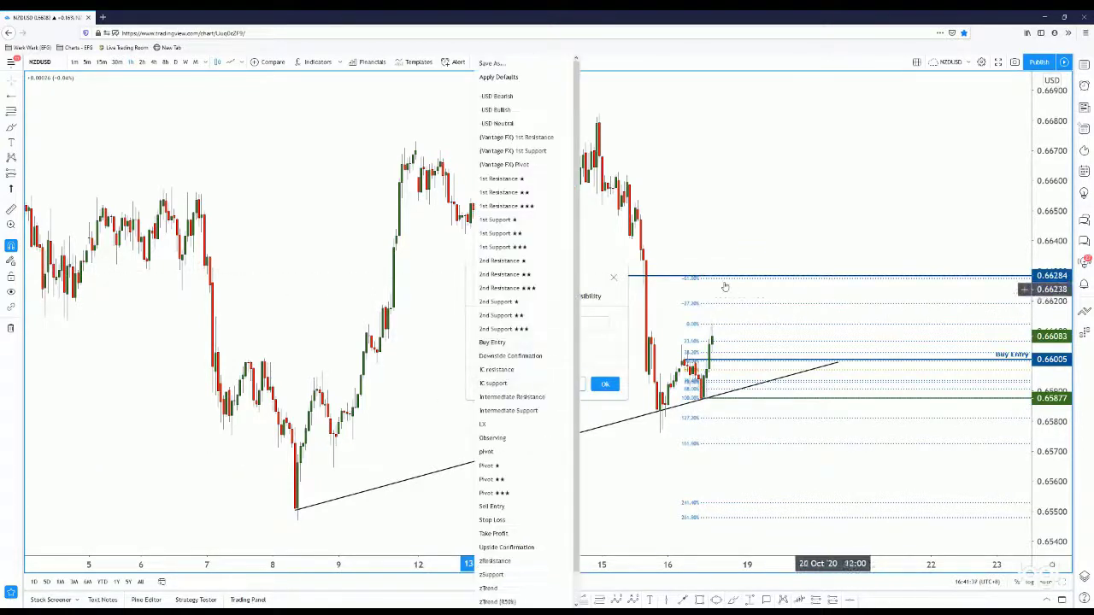
scroll(547, 400, "down", 1)
scroll(547, 400, "down", 1)
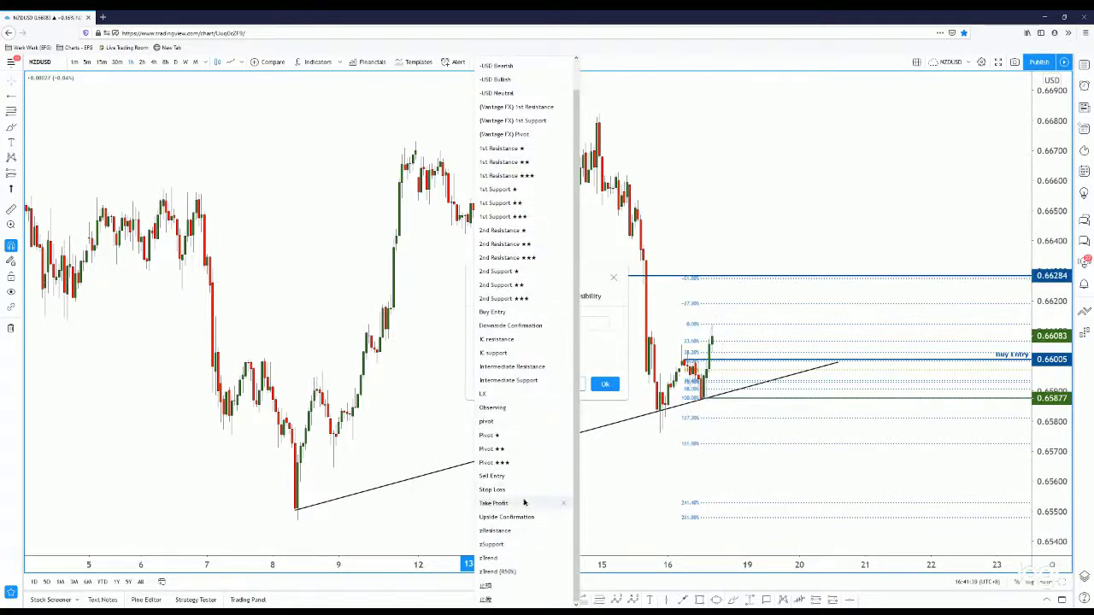
left_click(524, 502)
left_click(606, 383)
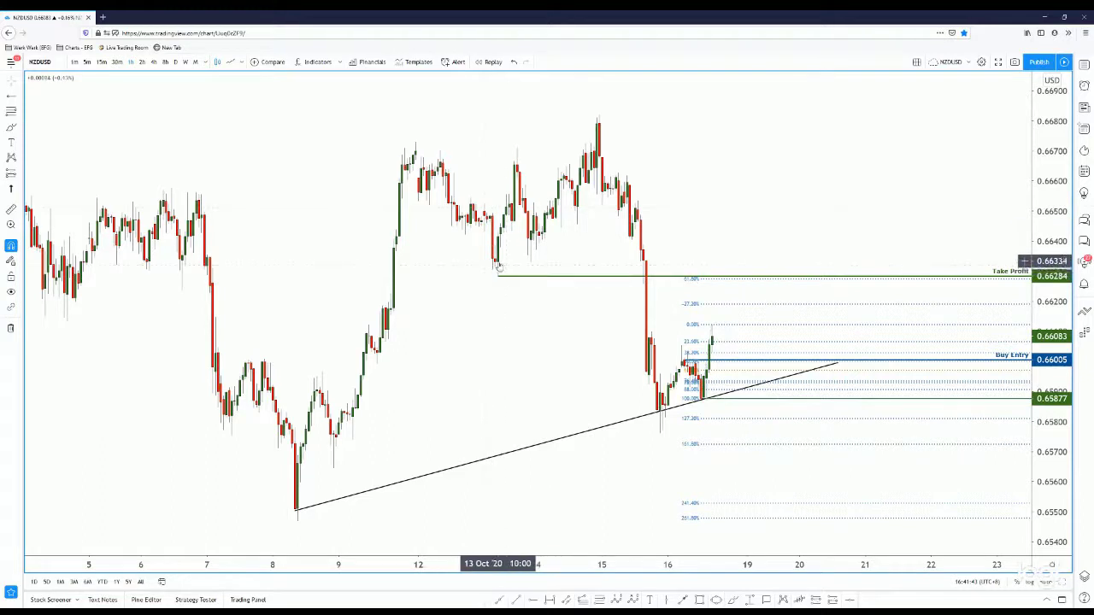
Draw a resistance rectangle from 0.66284 to 0.66334 starting at the 13 Oct low and set its end bar to 500.
left_click(700, 600)
mouse_move(497, 284)
left_mouse_down()
mouse_move(775, 285)
mouse_move(973, 261)
left_mouse_up()
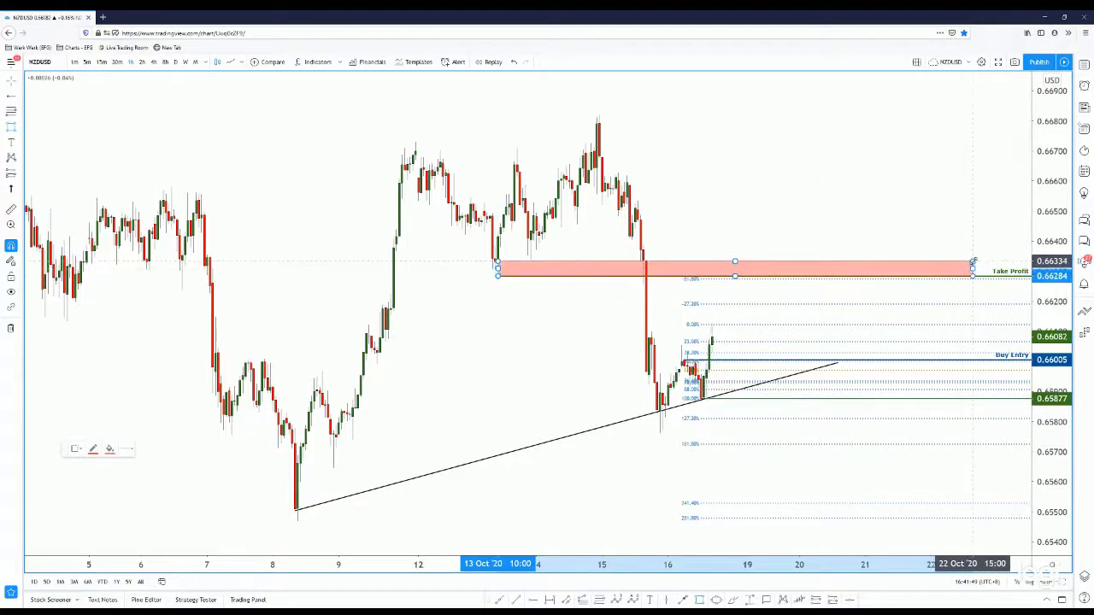
left_click(147, 450)
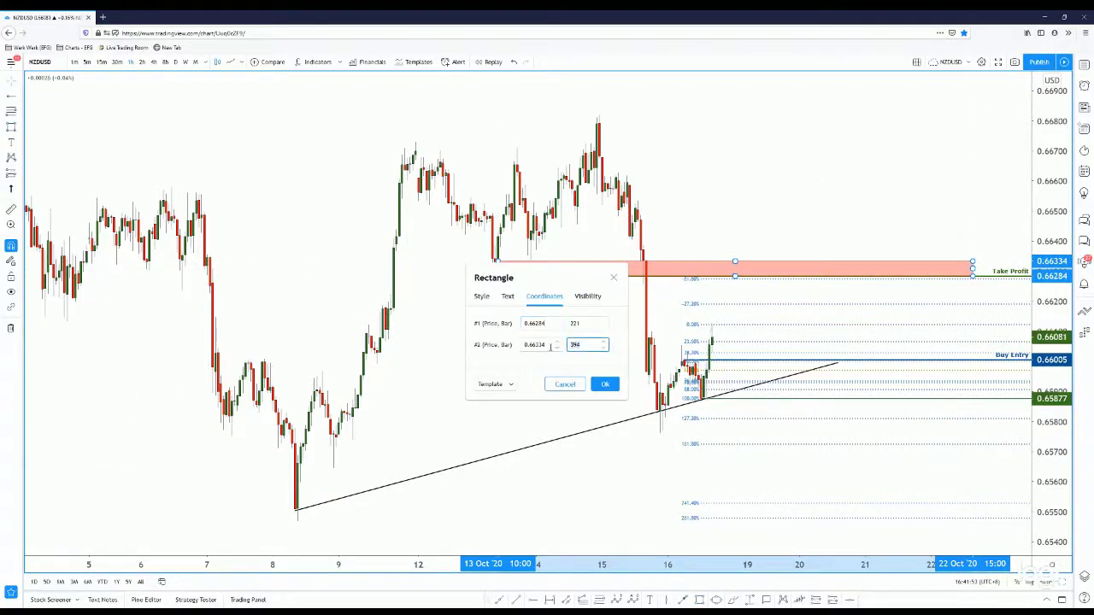
type("500")
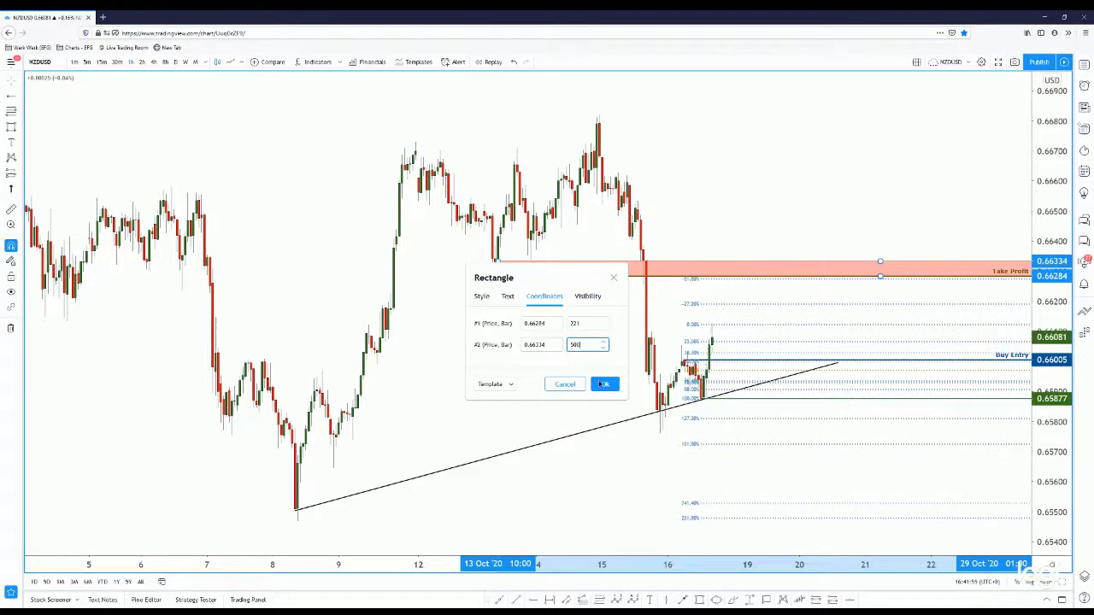
left_click(605, 384)
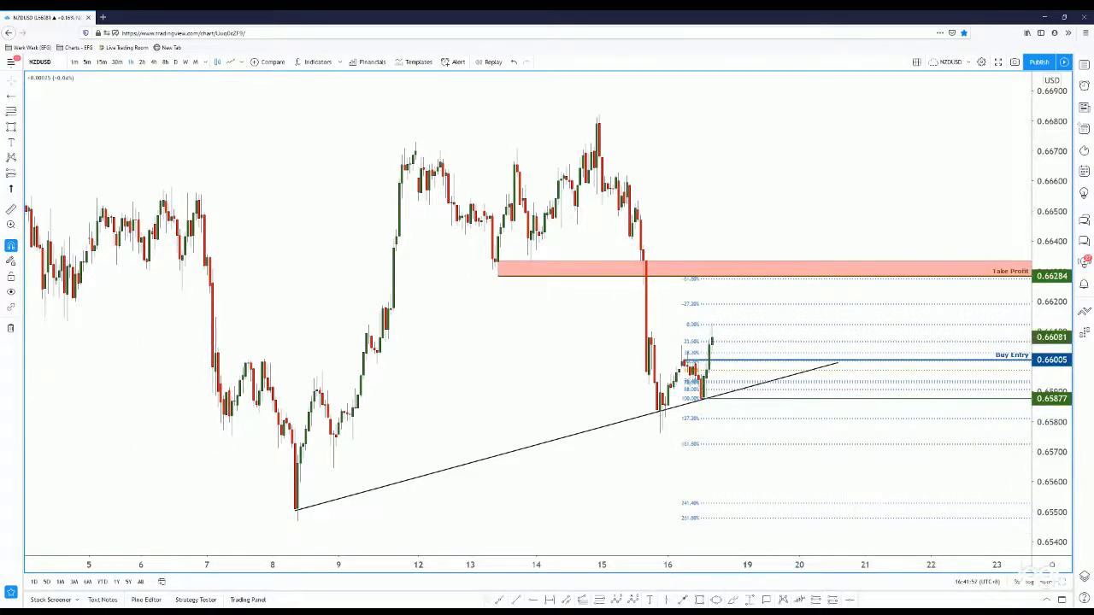
Draw an arrow from the Buy Entry line up to the Take Profit line and apply the Bullish Arrow template.
left_click_drag(728, 358, 747, 280)
left_click(77, 448)
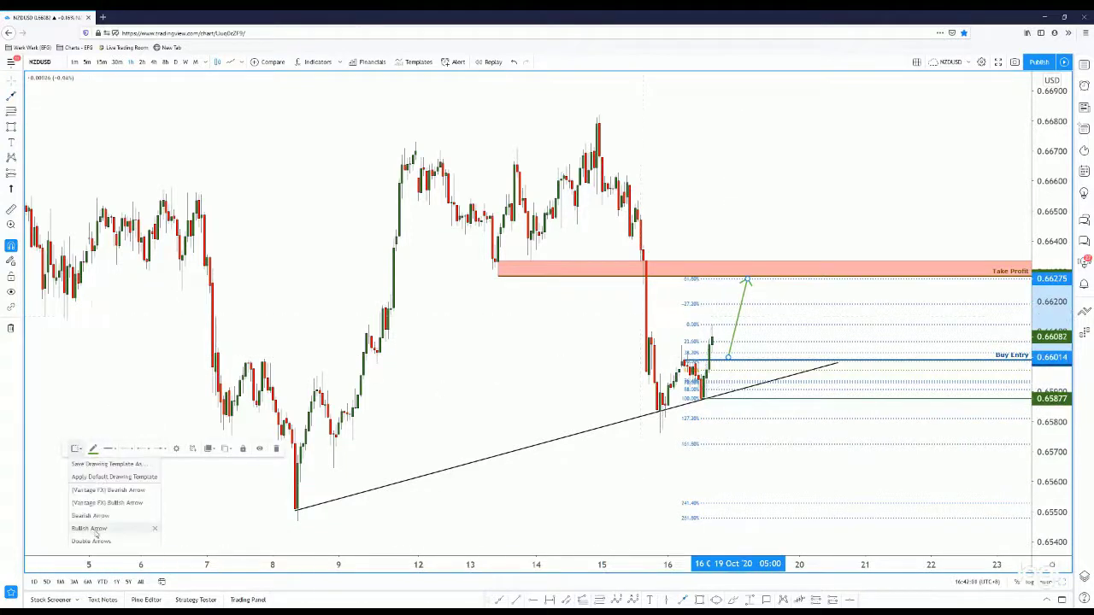
left_click(102, 531)
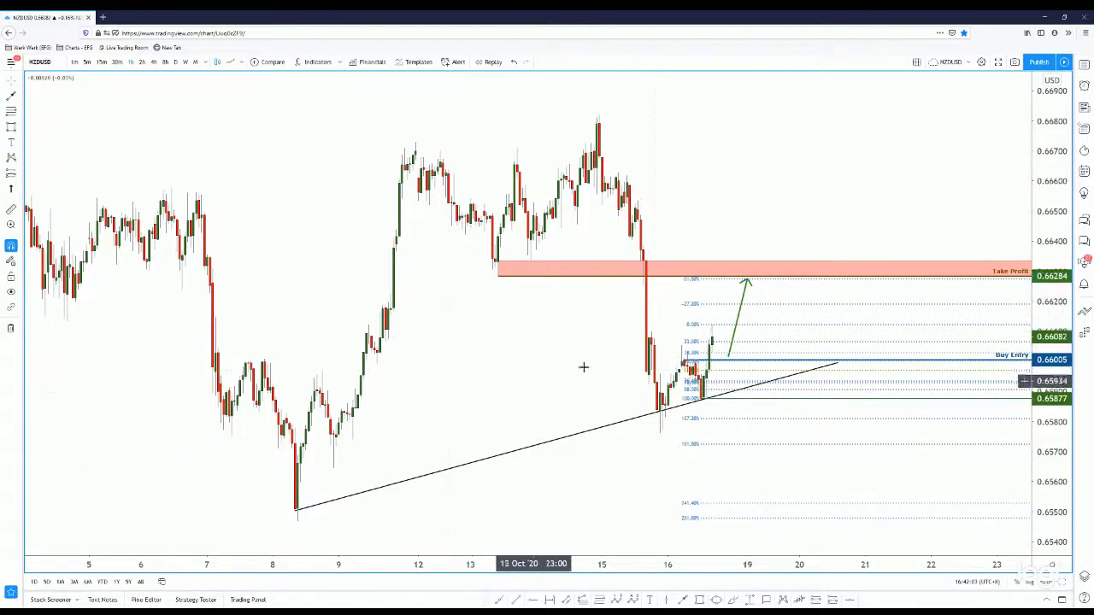
Limit the Fib Retracement's displayed levels to 0.5 and -0.618.
double_click(721, 371)
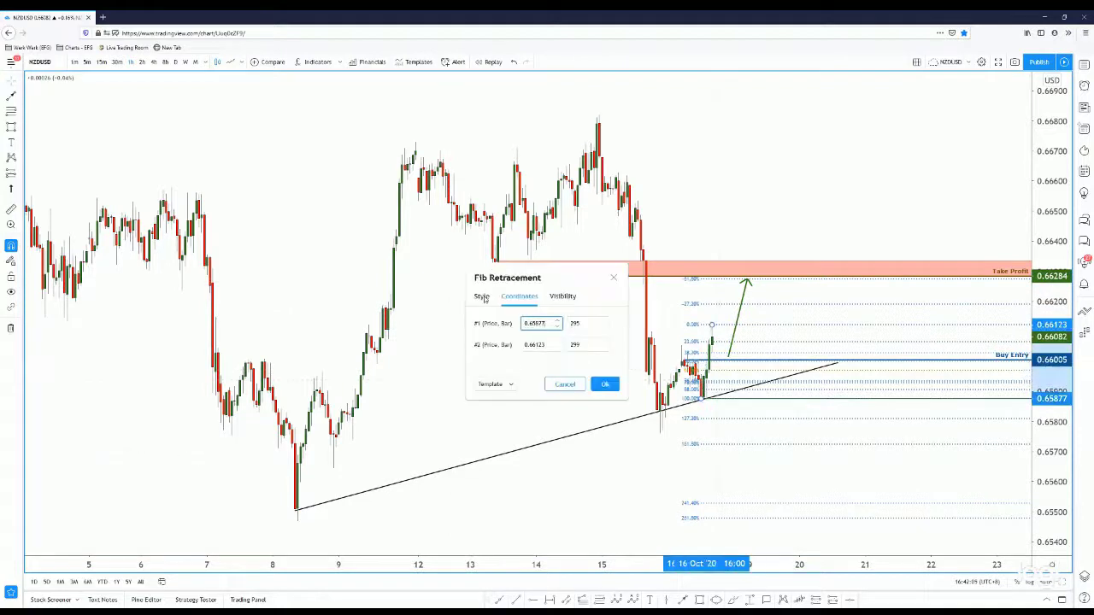
left_click(482, 296)
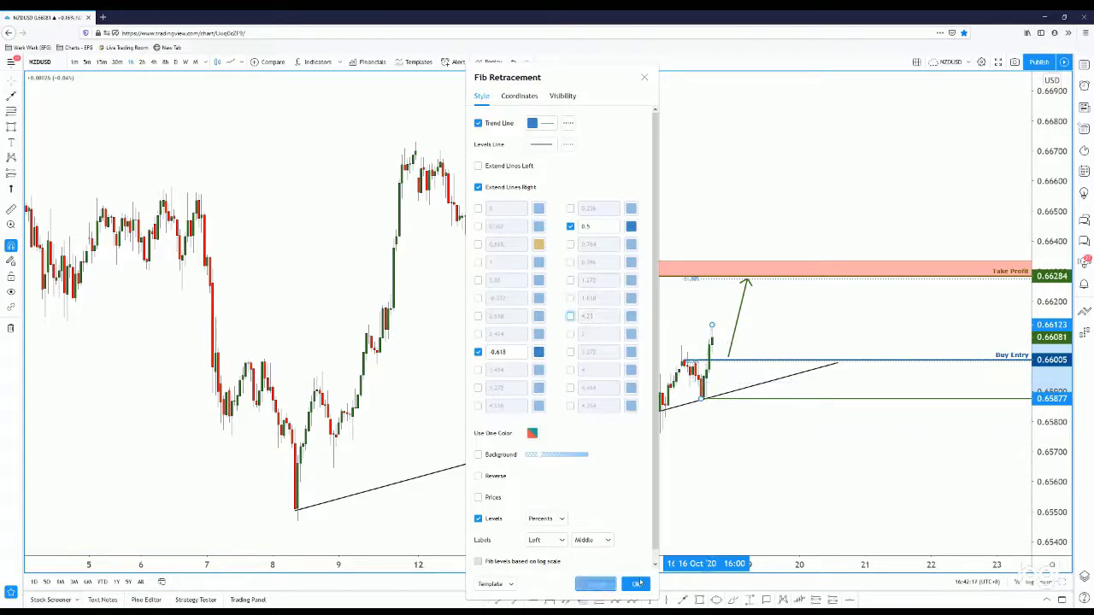
left_click(636, 584)
Set a horizontal ray at 0.65859, just below the 16 Oct low, and apply the Stop Loss template.
left_click(723, 403)
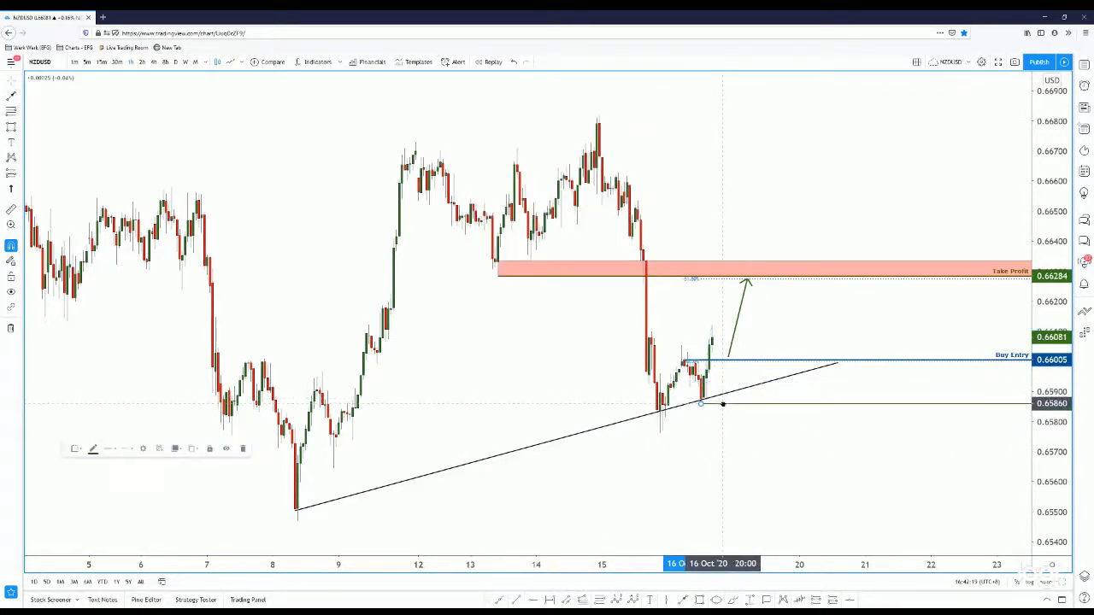
double_click(720, 404)
left_click(498, 384)
scroll(506, 504, "down", 2)
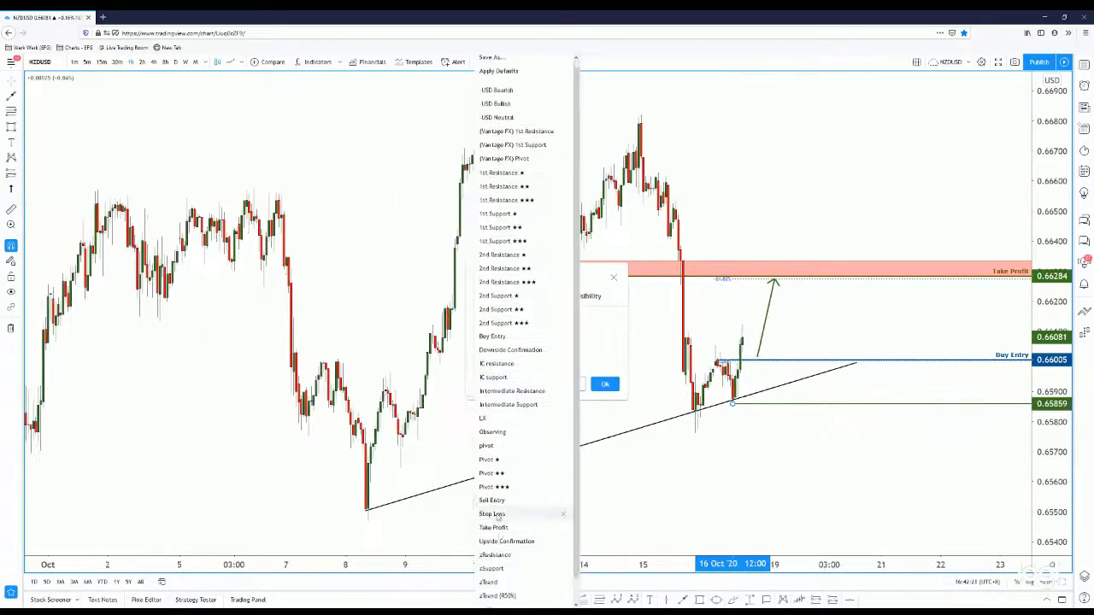
left_click(492, 489)
left_click(604, 384)
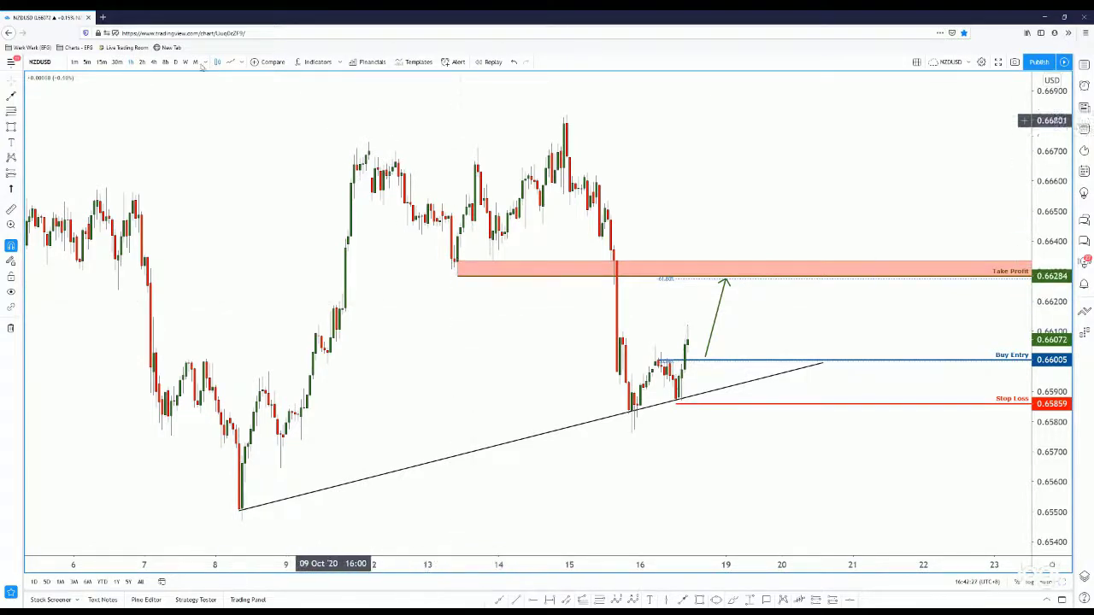
View the NZDUSD price as a line chart and return it to candlesticks.
left_click(230, 61)
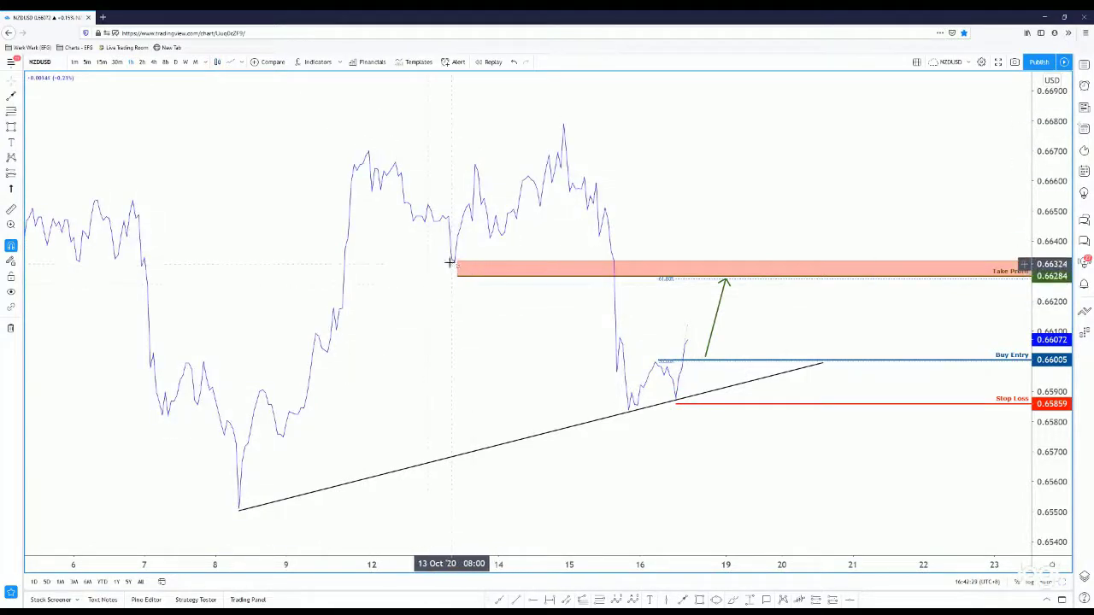
left_click(217, 62)
left_click_drag(479, 356, 534, 356)
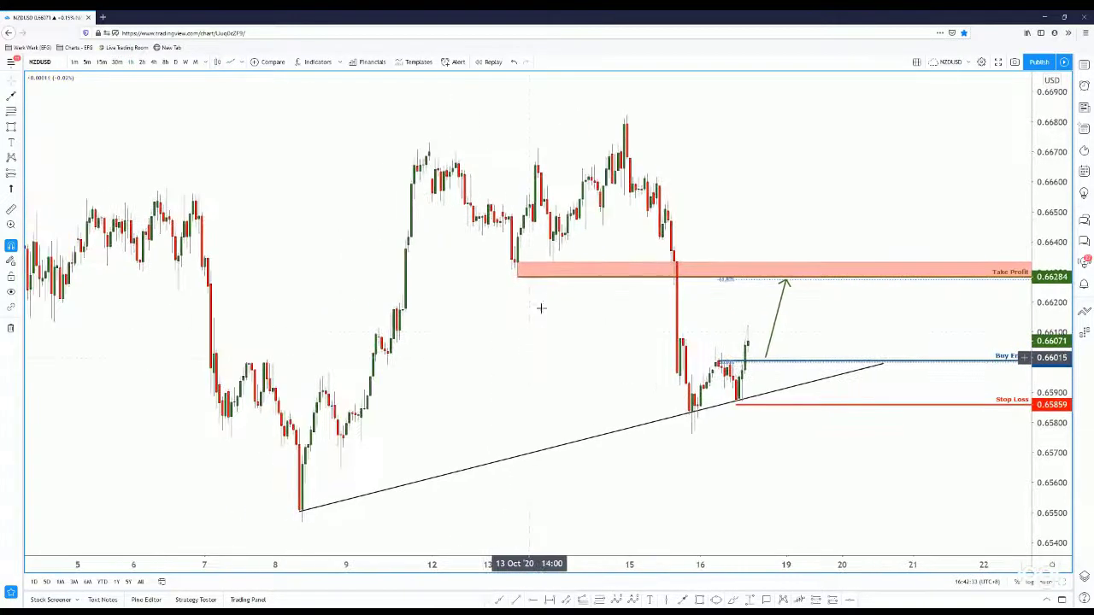
Find the built-in MACD indicator and add it to the NZDUSD chart.
key("slash")
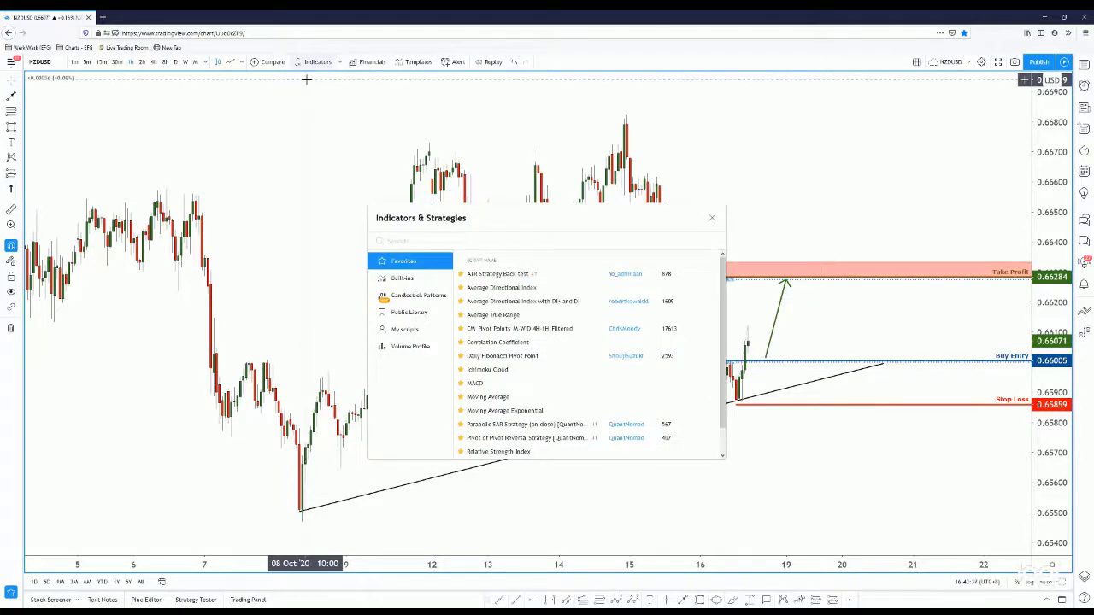
type("macd")
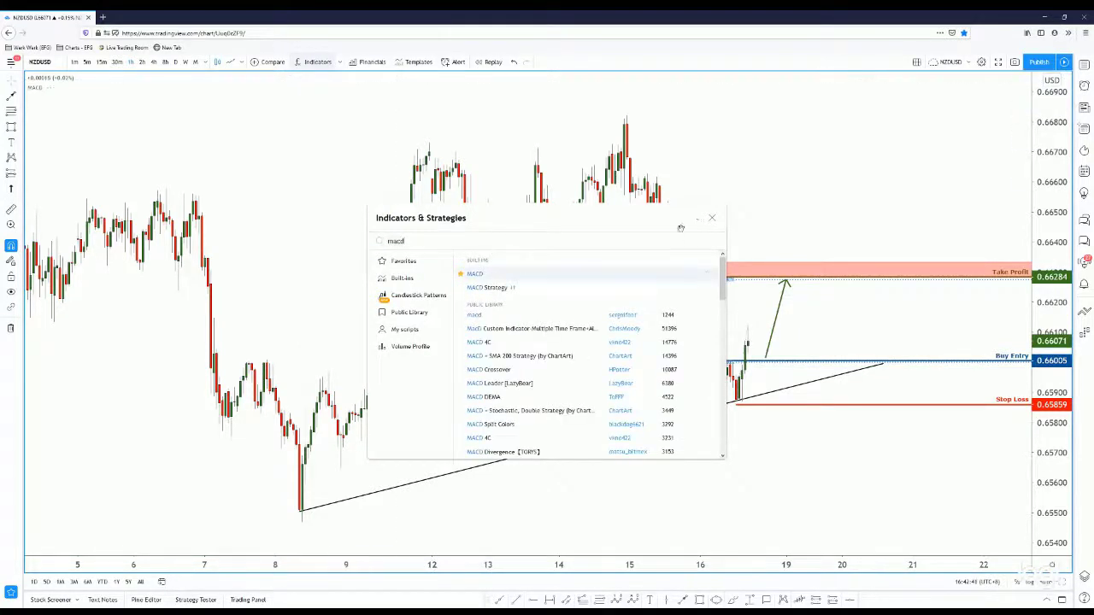
left_click(474, 274)
key("Escape")
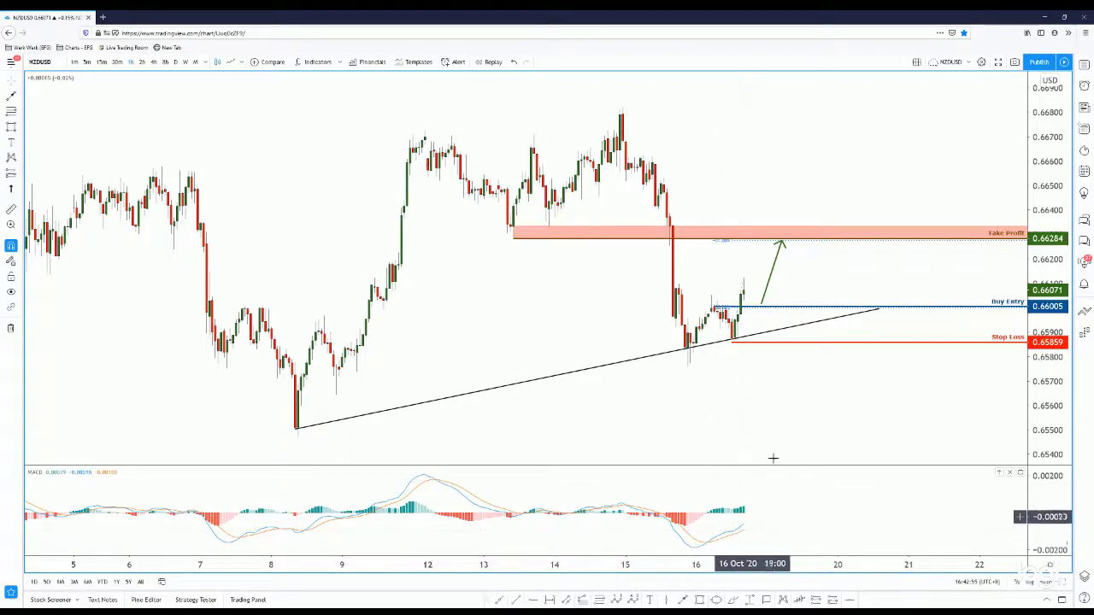
left_click_drag(733, 400, 736, 403)
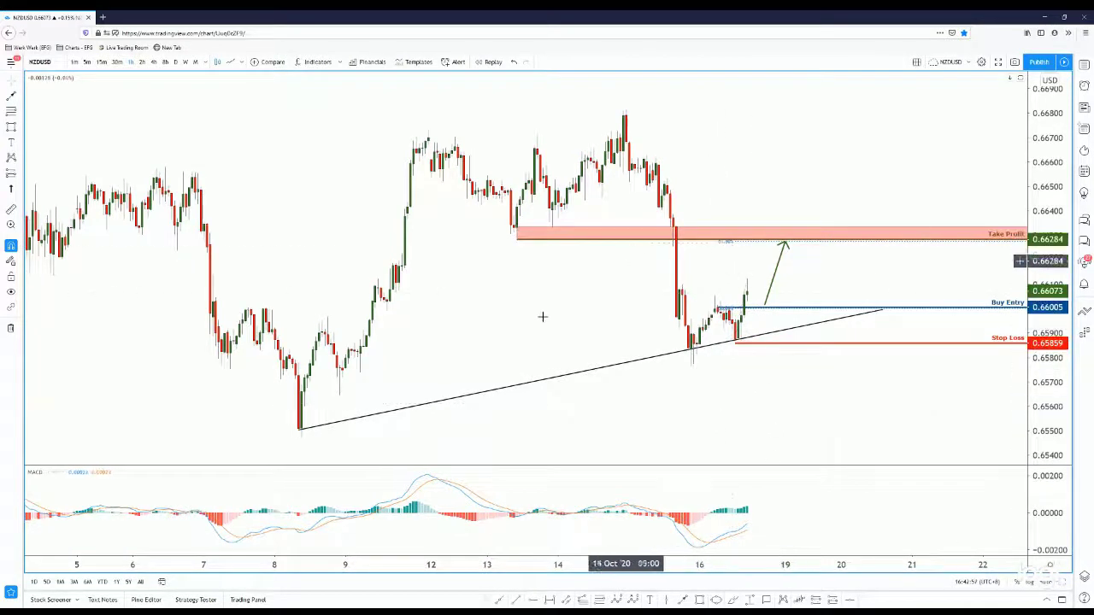
left_click_drag(561, 316, 566, 316)
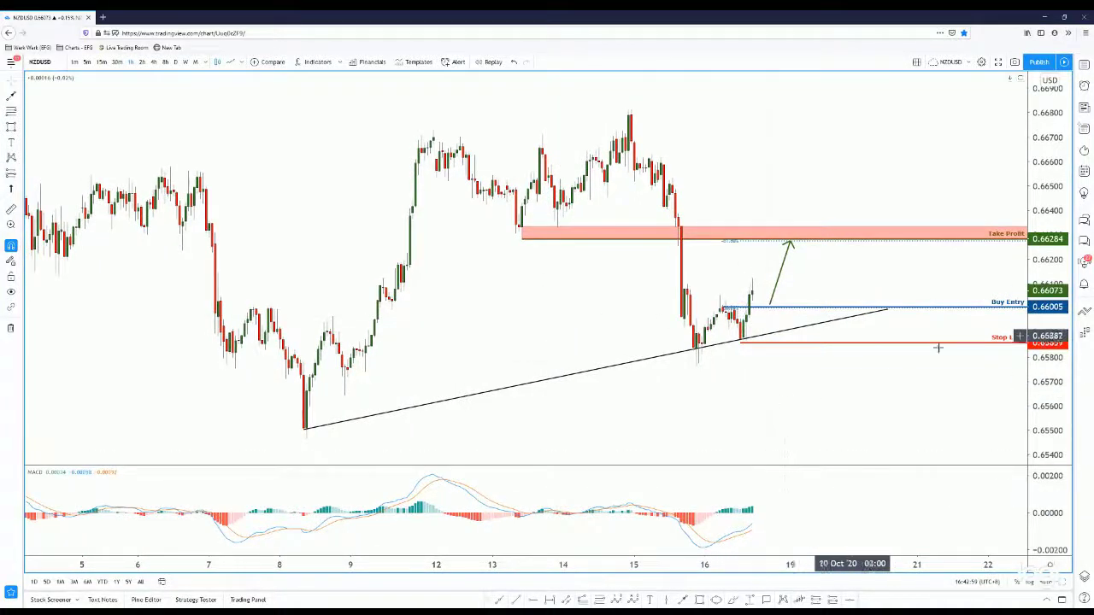
left_click_drag(1035, 366, 1036, 373)
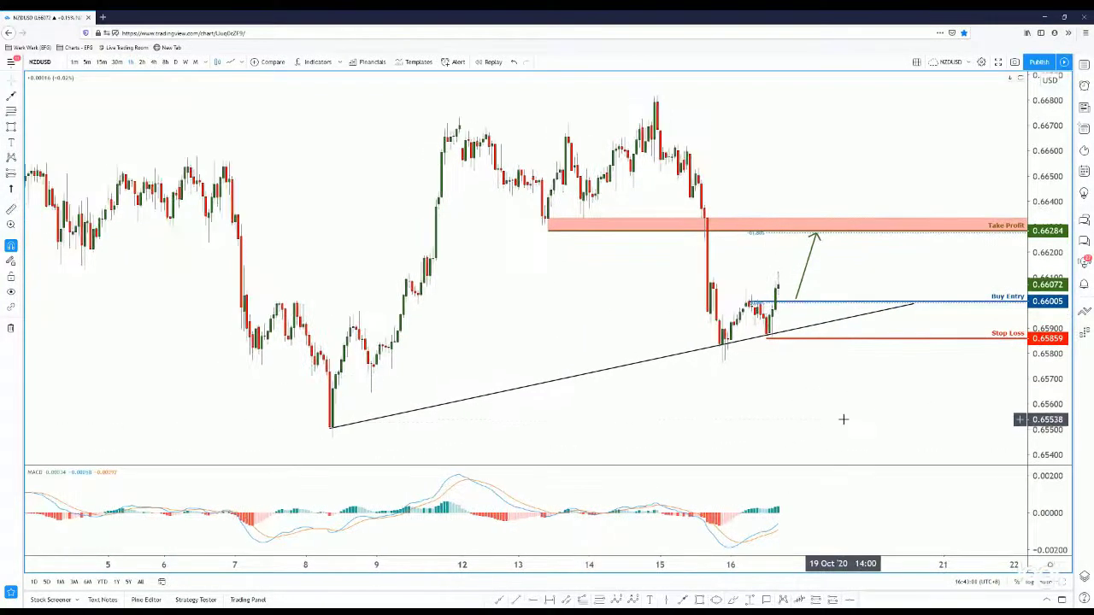